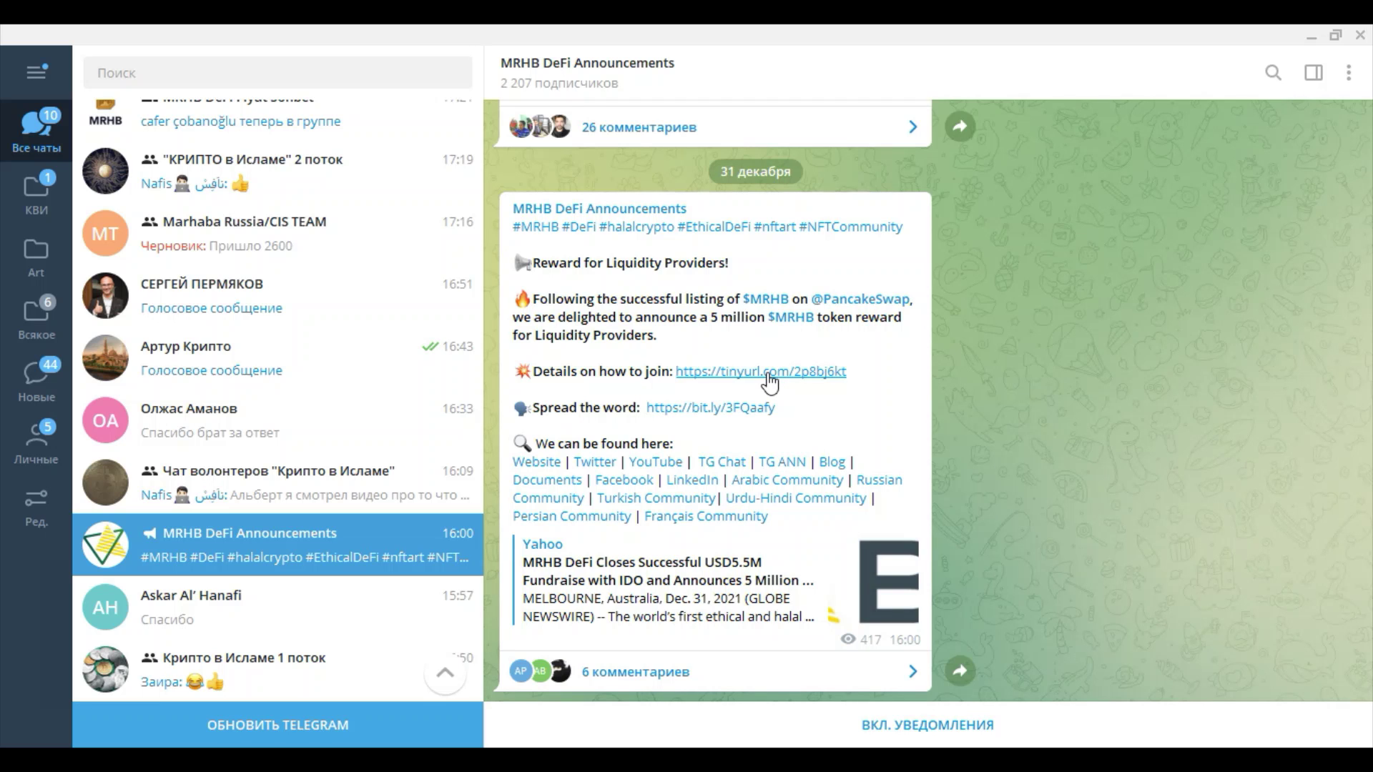
# Open the details link in the liquidity provider reward announcement and close the older article and address pages in the browser.
pyautogui.click(770, 373)
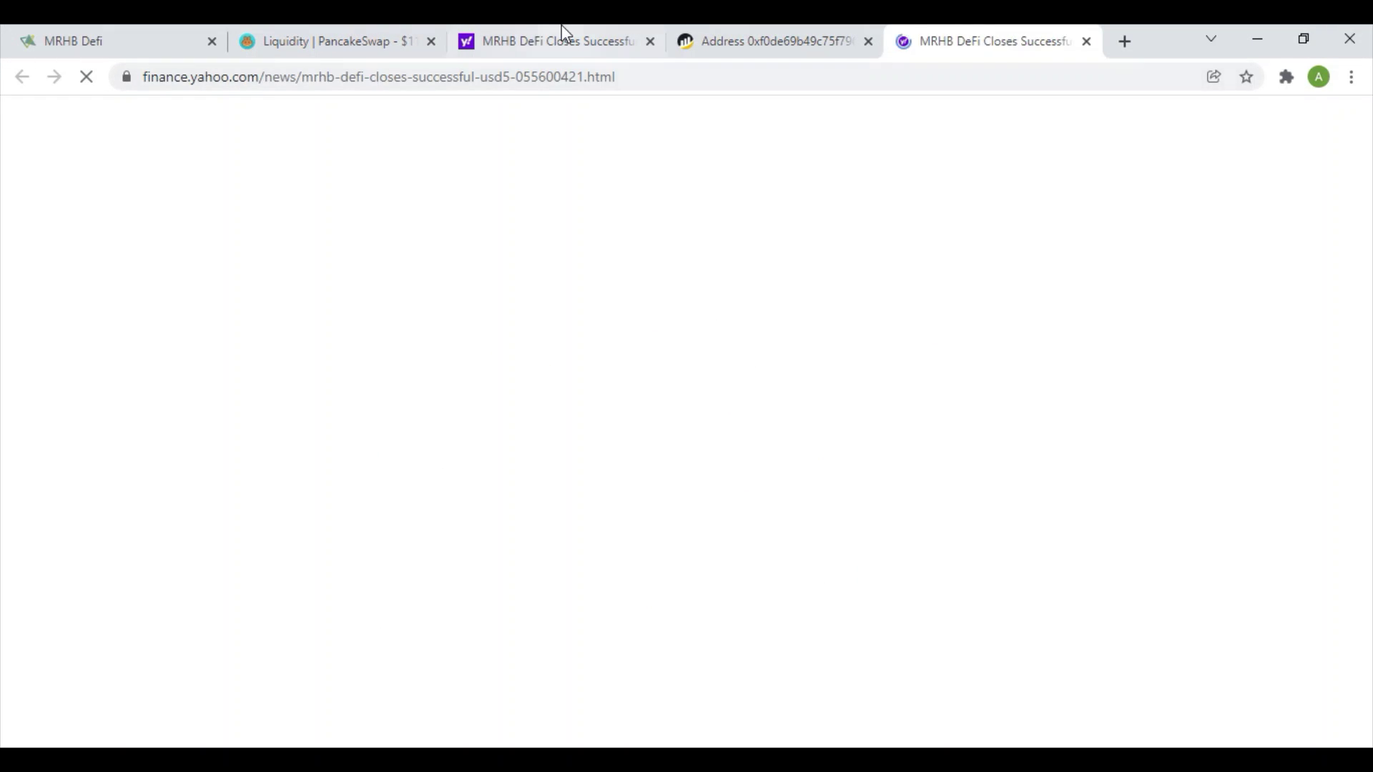
pyautogui.click(650, 41)
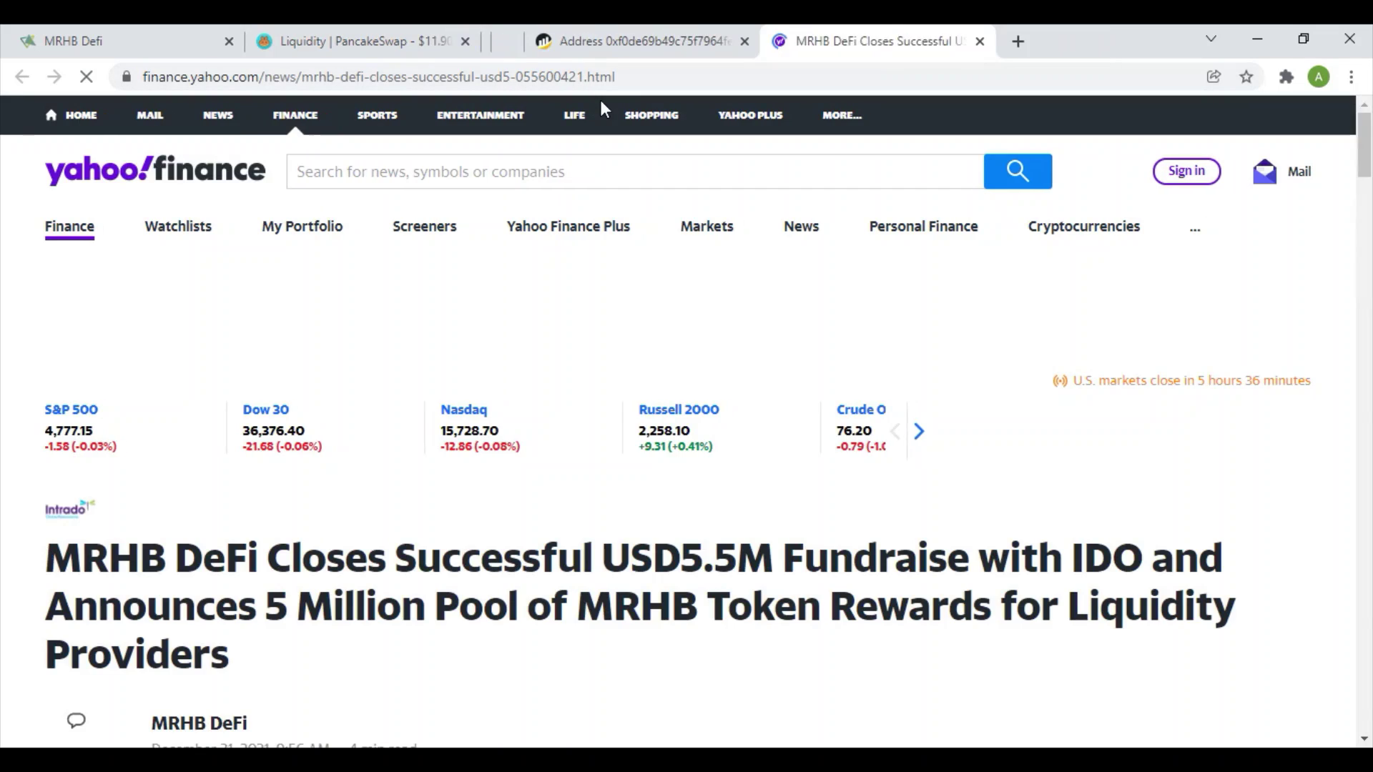
pyautogui.middleClick(651, 37)
# Read the article's opening, the 5 million MRHB reward pool section and the two ways liquidity providers can earn.
pyautogui.scroll(-2, 443, 457)
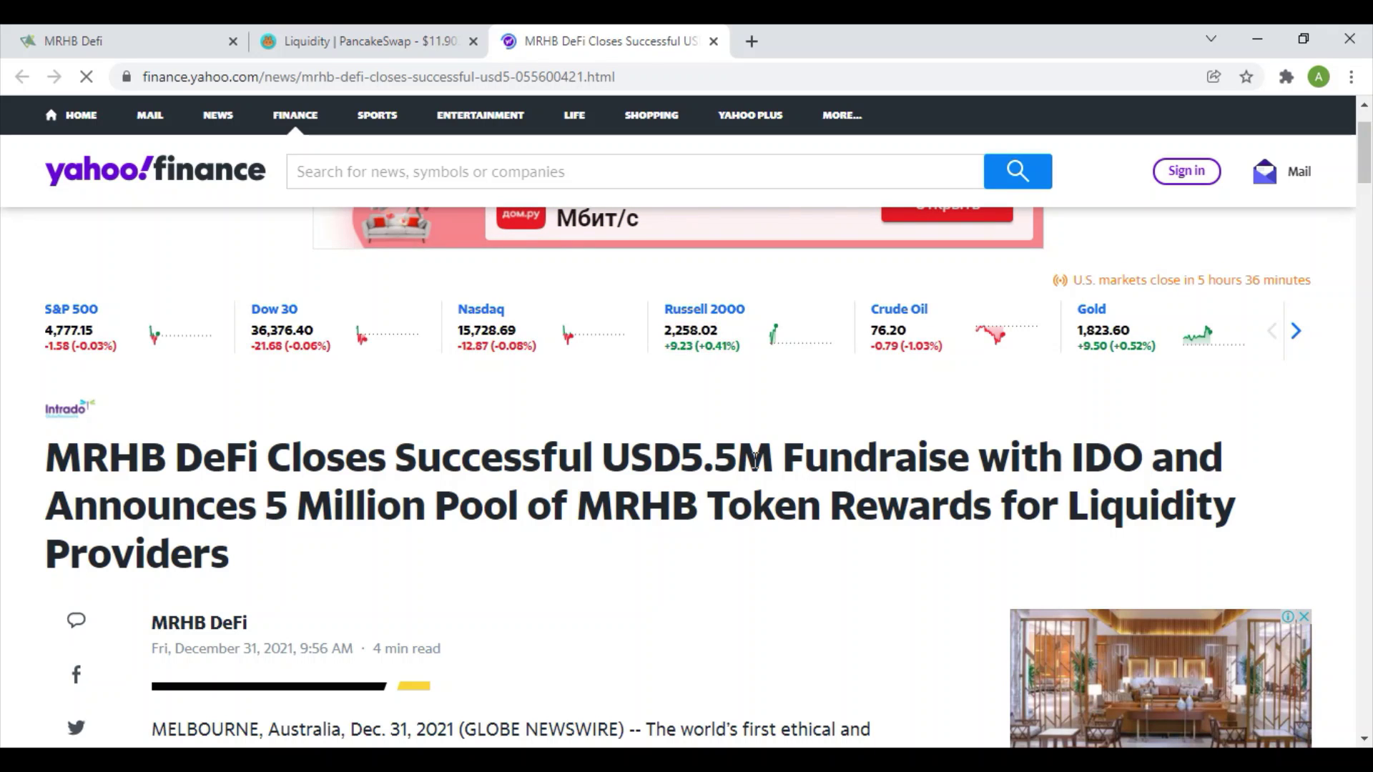
pyautogui.scroll(-4, 616, 493)
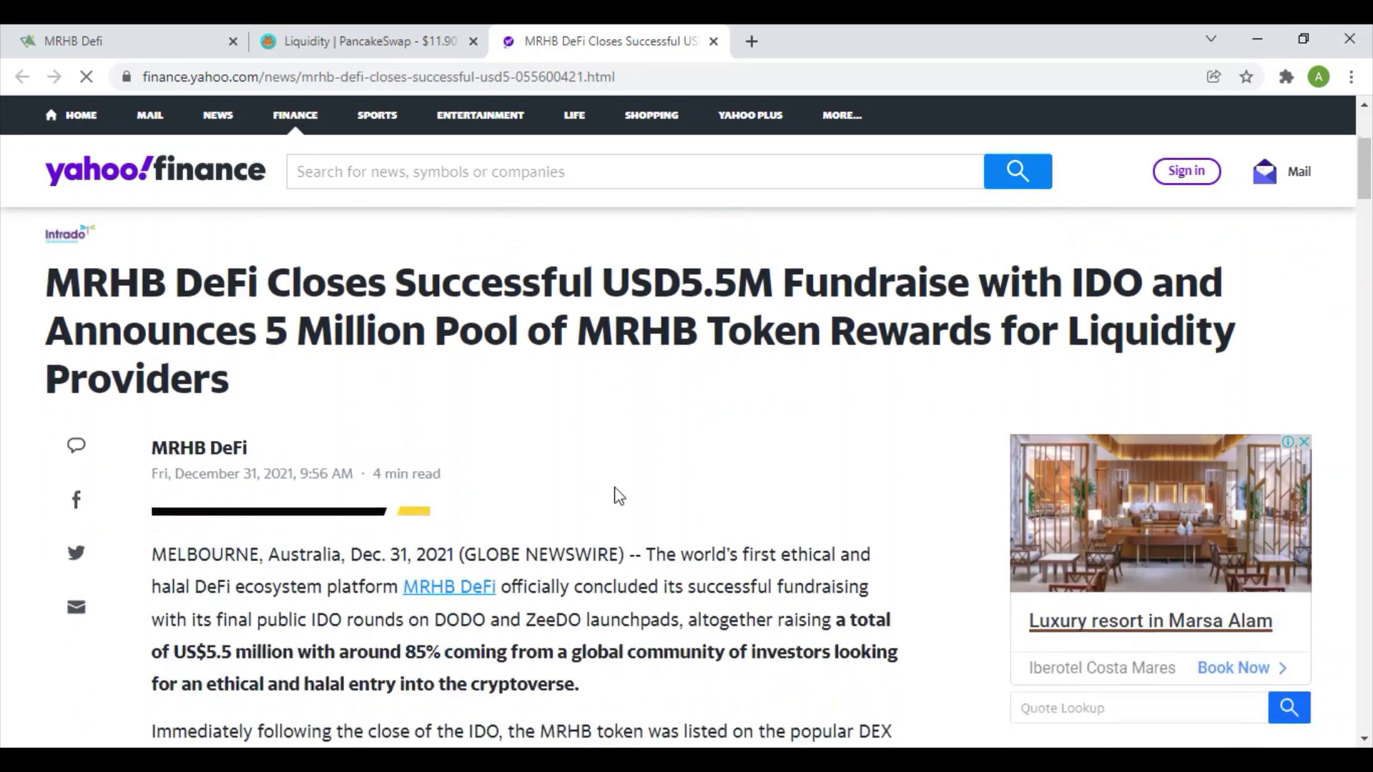
pyautogui.scroll(-3, 538, 395)
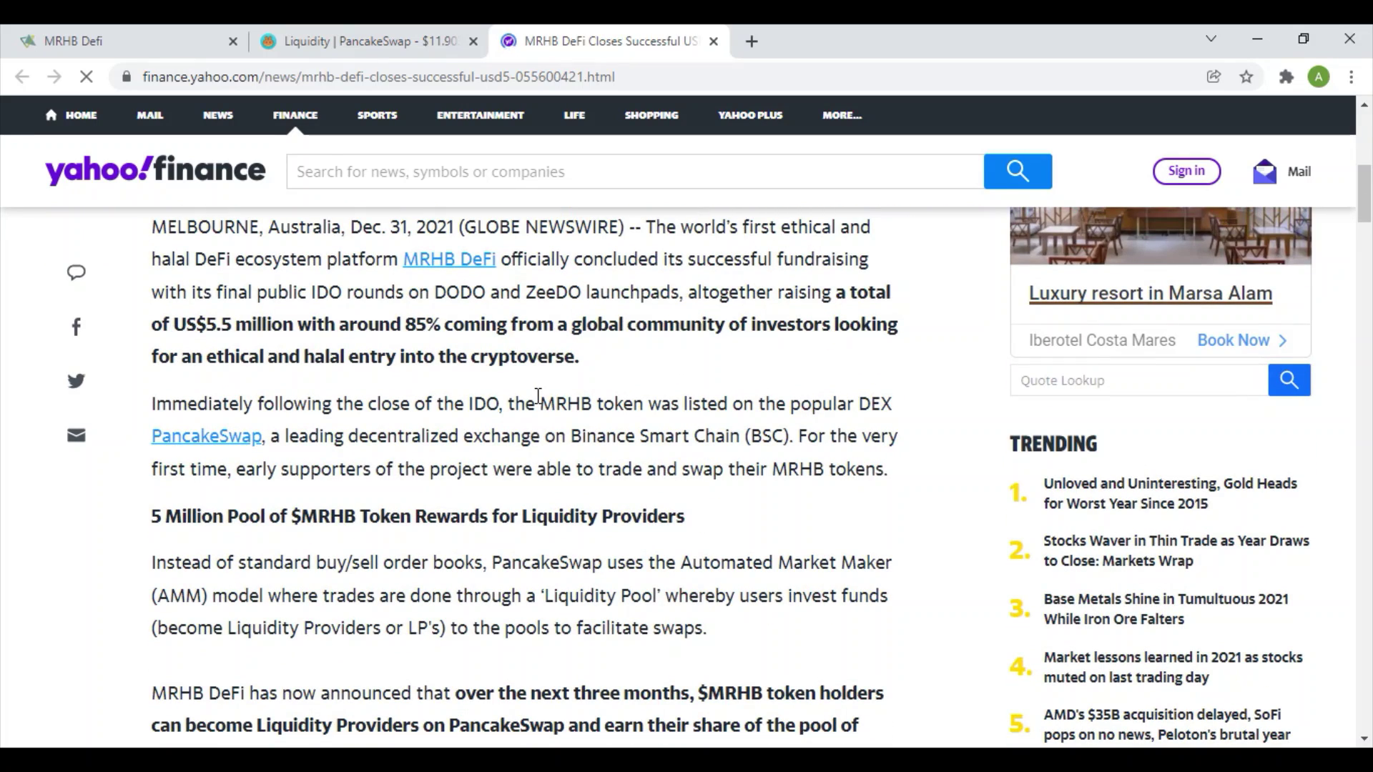
pyautogui.scroll(-2, 536, 393)
pyautogui.scroll(-3, 455, 379)
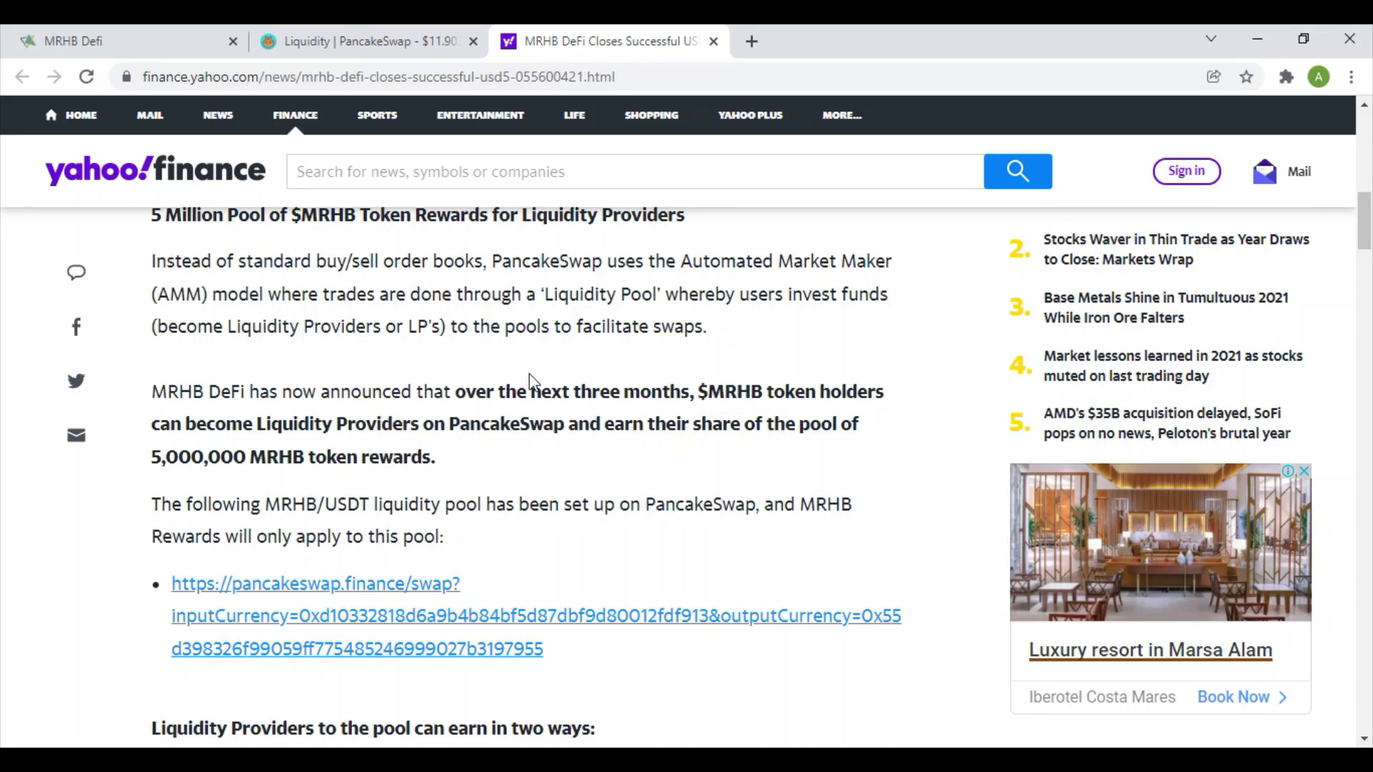
pyautogui.scroll(-4, 544, 386)
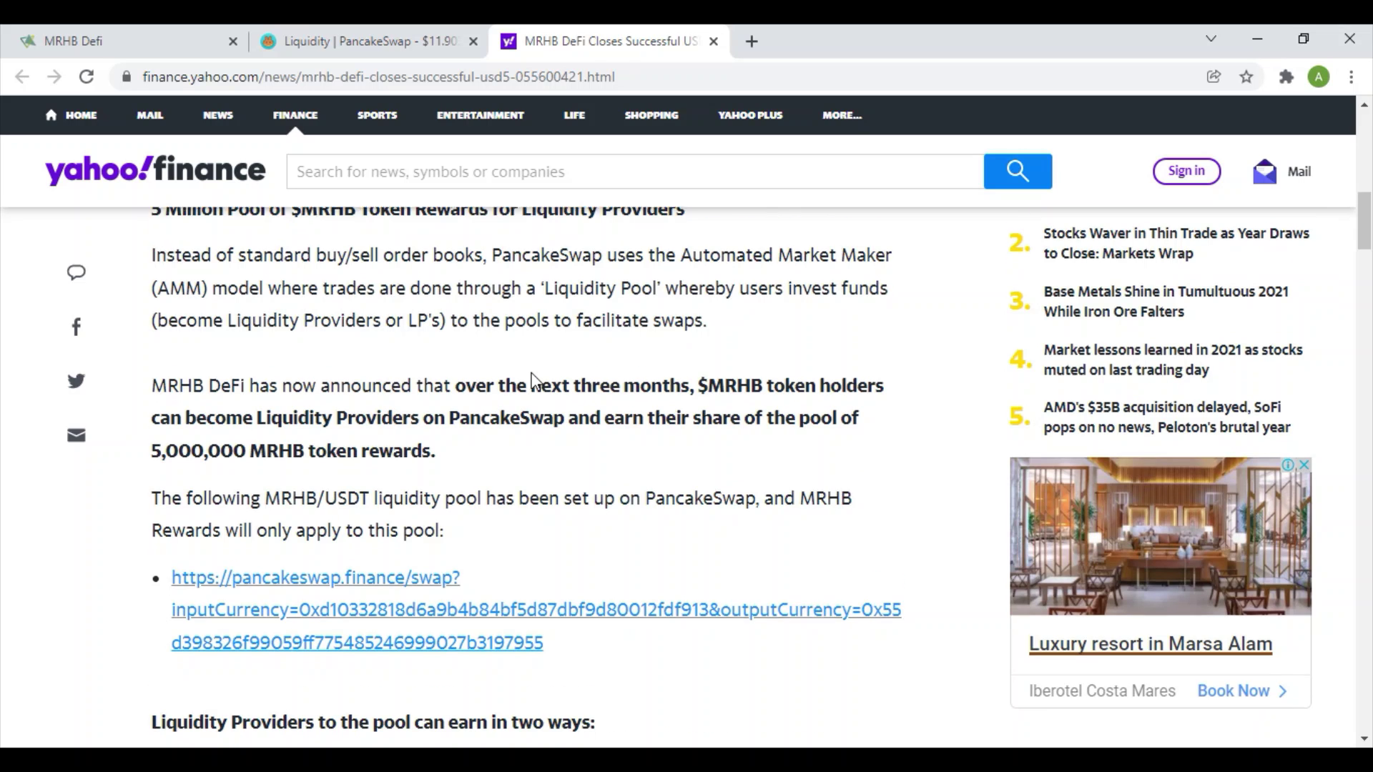
pyautogui.scroll(-1, 638, 317)
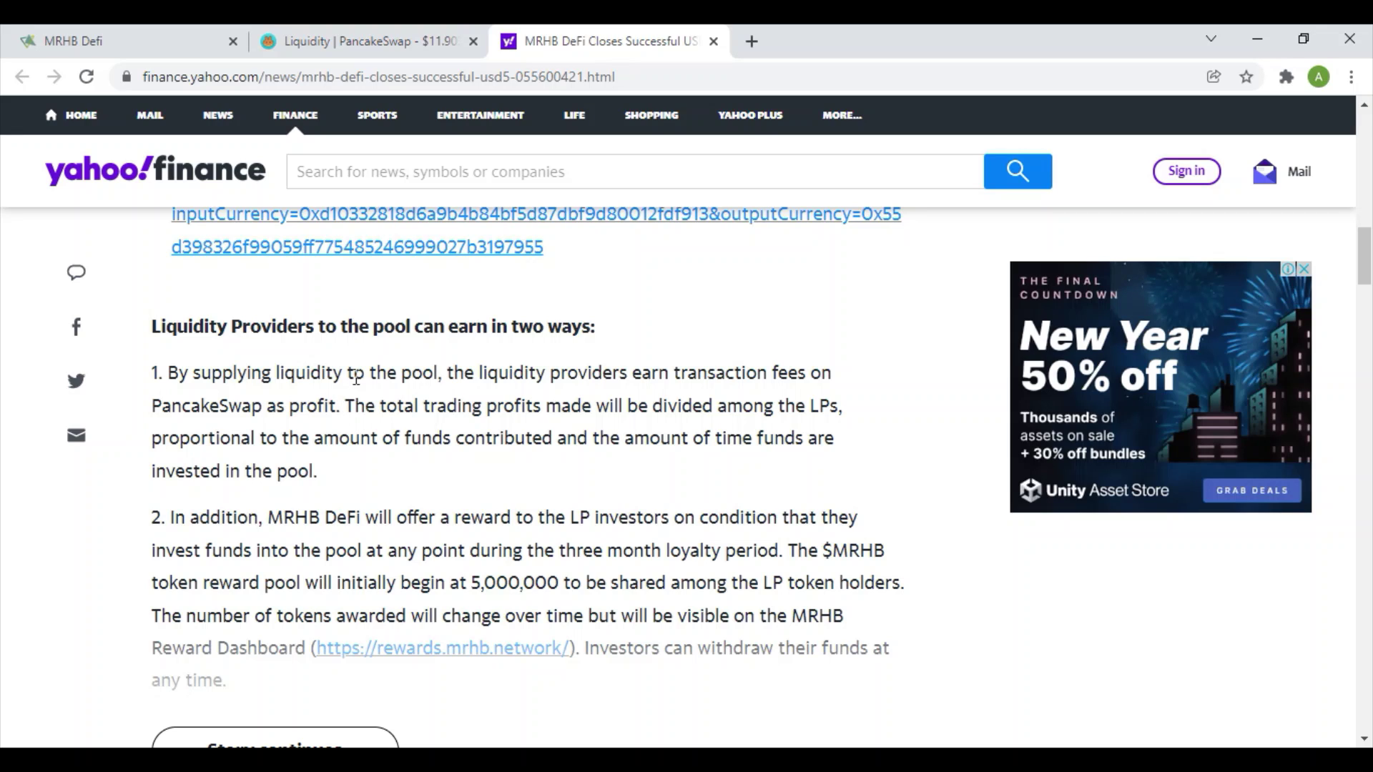
pyautogui.moveTo(399, 374); pyautogui.dragTo(439, 373)
pyautogui.click(474, 365)
pyautogui.scroll(-3, 486, 361)
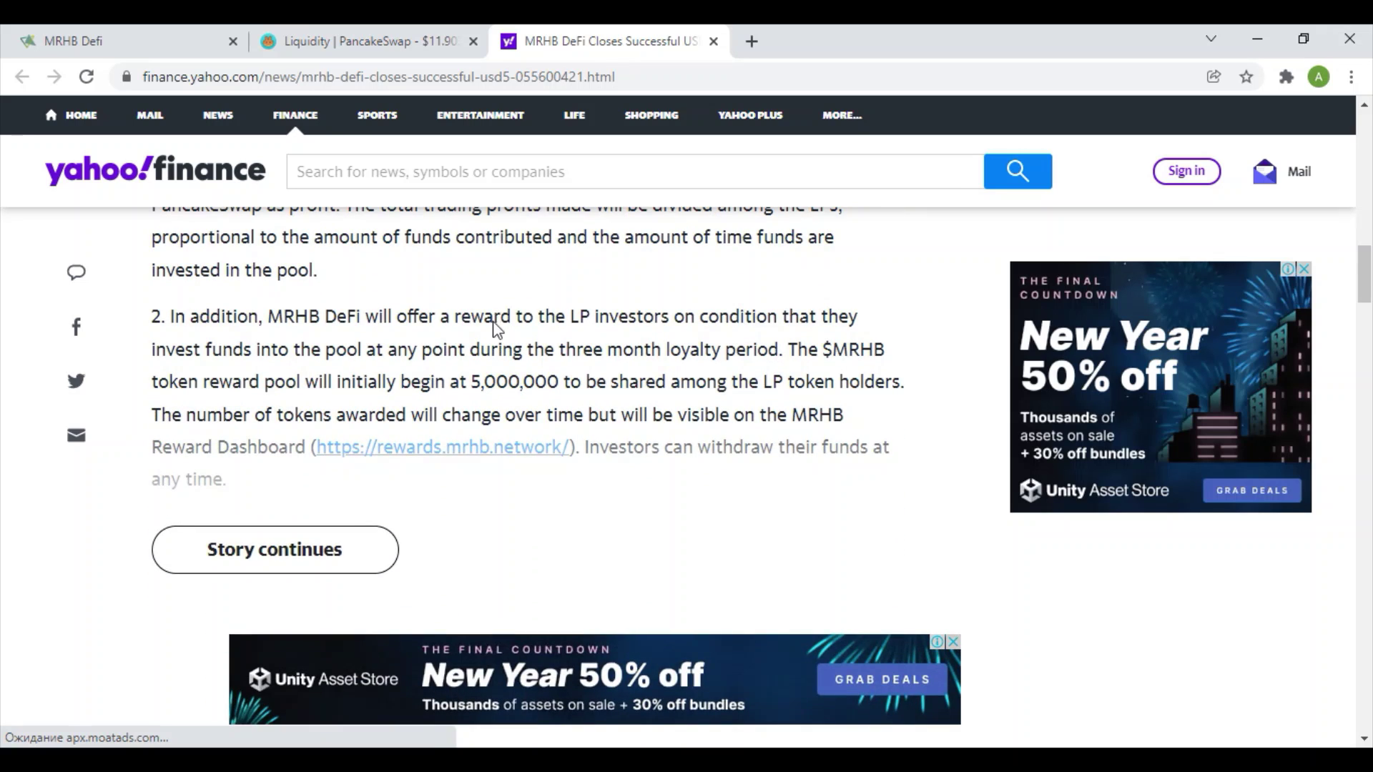
# Expand the full article and examine the NFT incentive and the two linked instruction videos for liquidity providers.
pyautogui.click(302, 569)
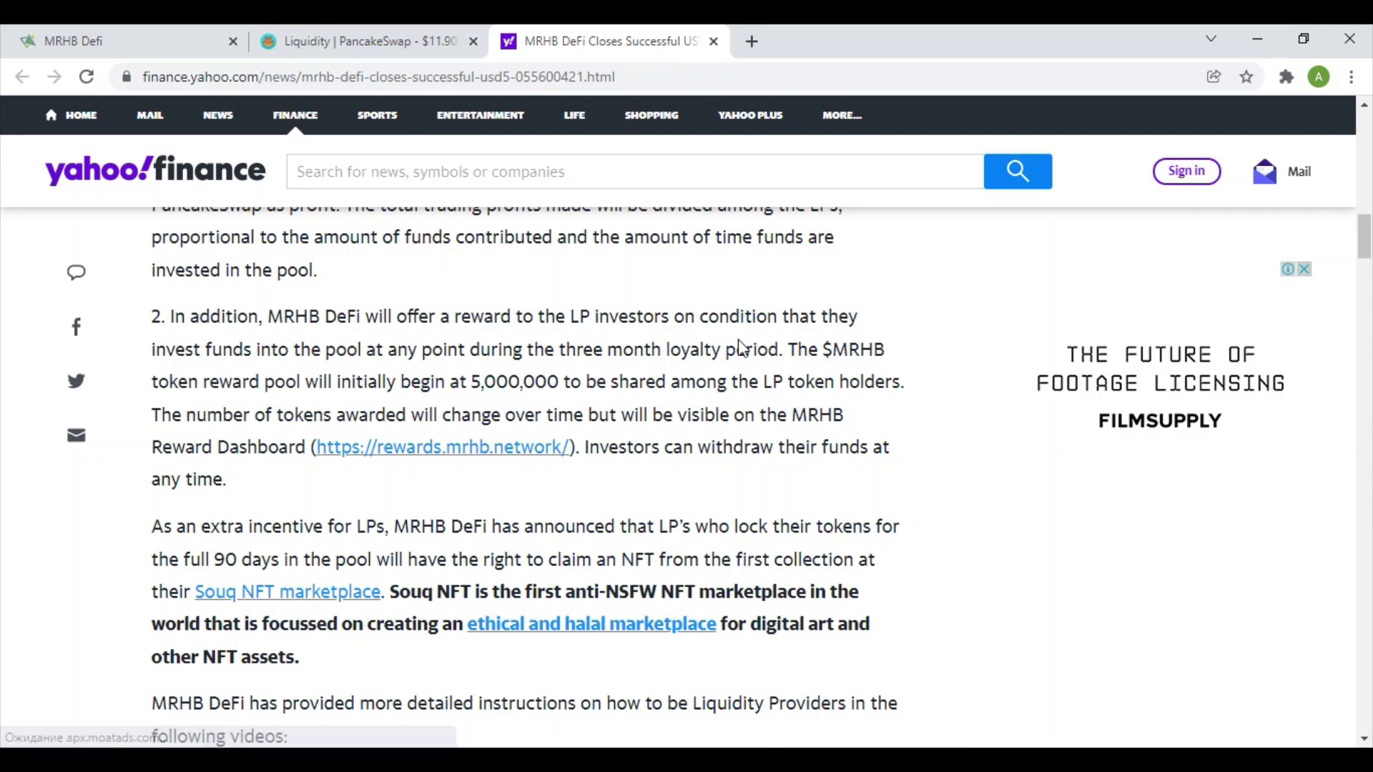
pyautogui.scroll(-3, 617, 364)
pyautogui.scroll(-4, 451, 433)
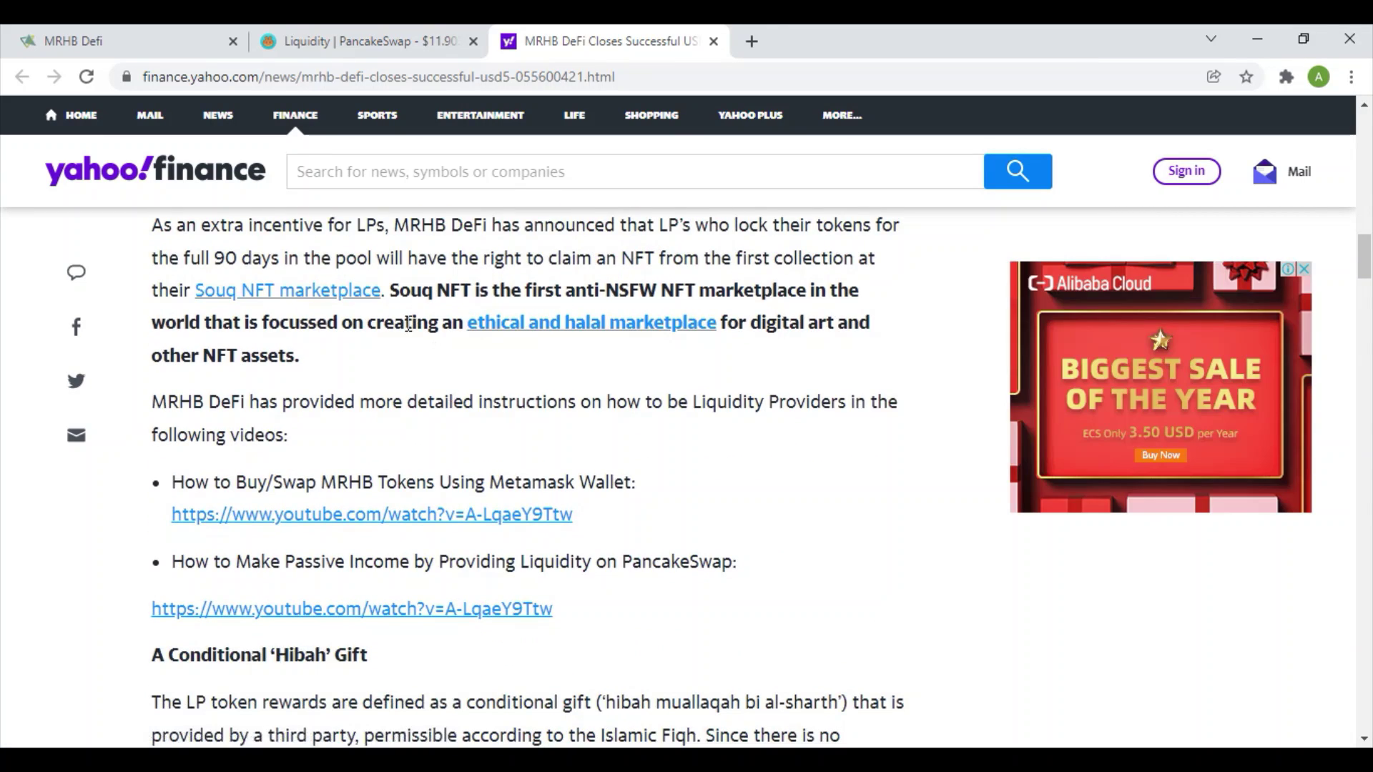
pyautogui.scroll(-1, 601, 351)
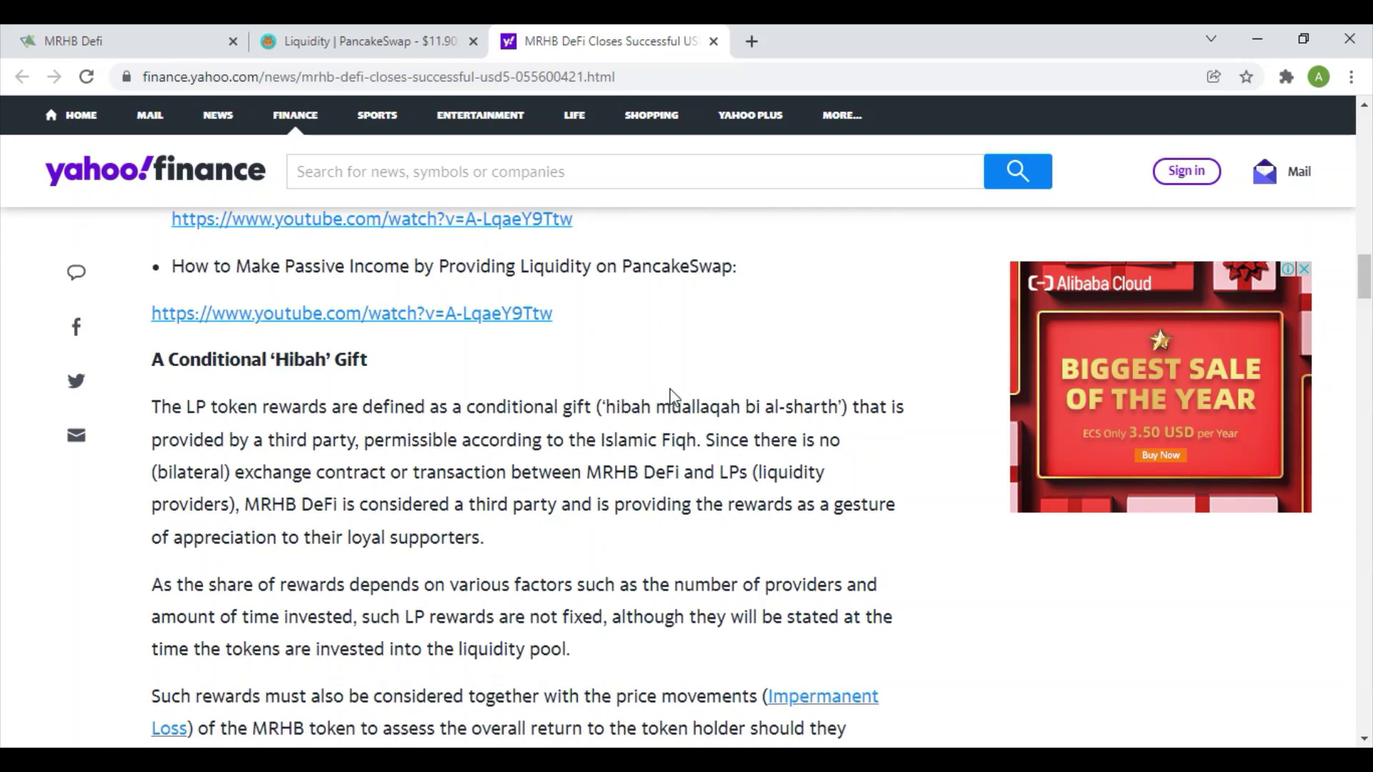
pyautogui.scroll(1, 686, 357)
pyautogui.scroll(1, 707, 319)
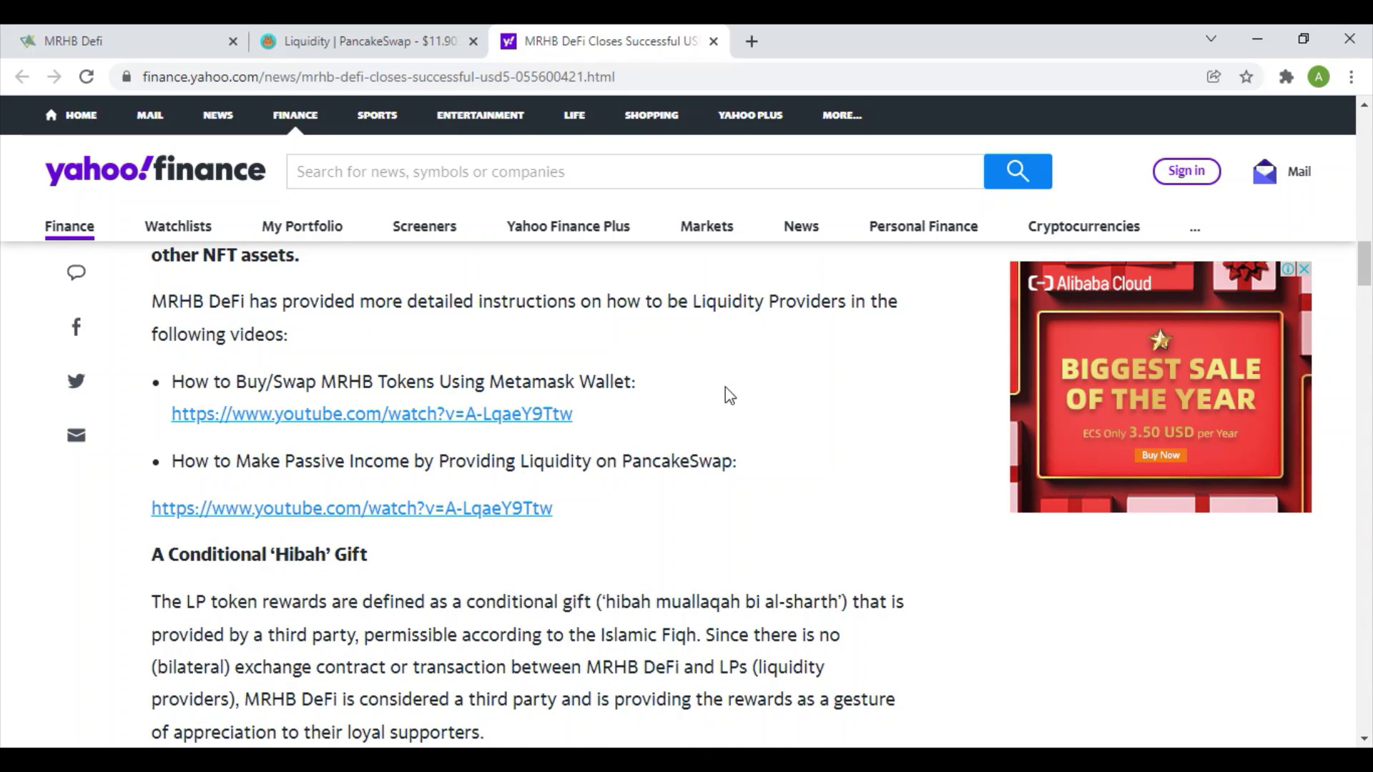
pyautogui.moveTo(592, 419); pyautogui.dragTo(223, 377)
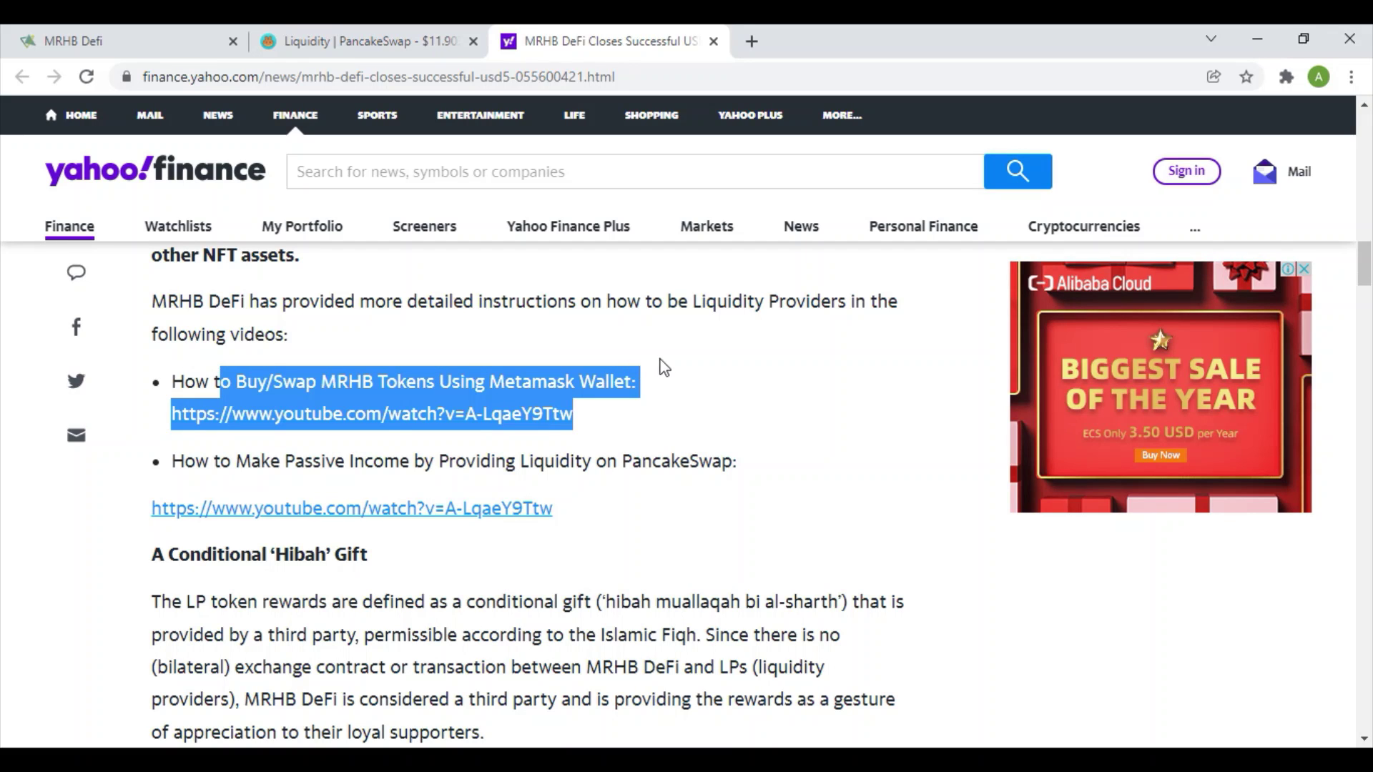
pyautogui.moveTo(616, 513); pyautogui.dragTo(571, 514)
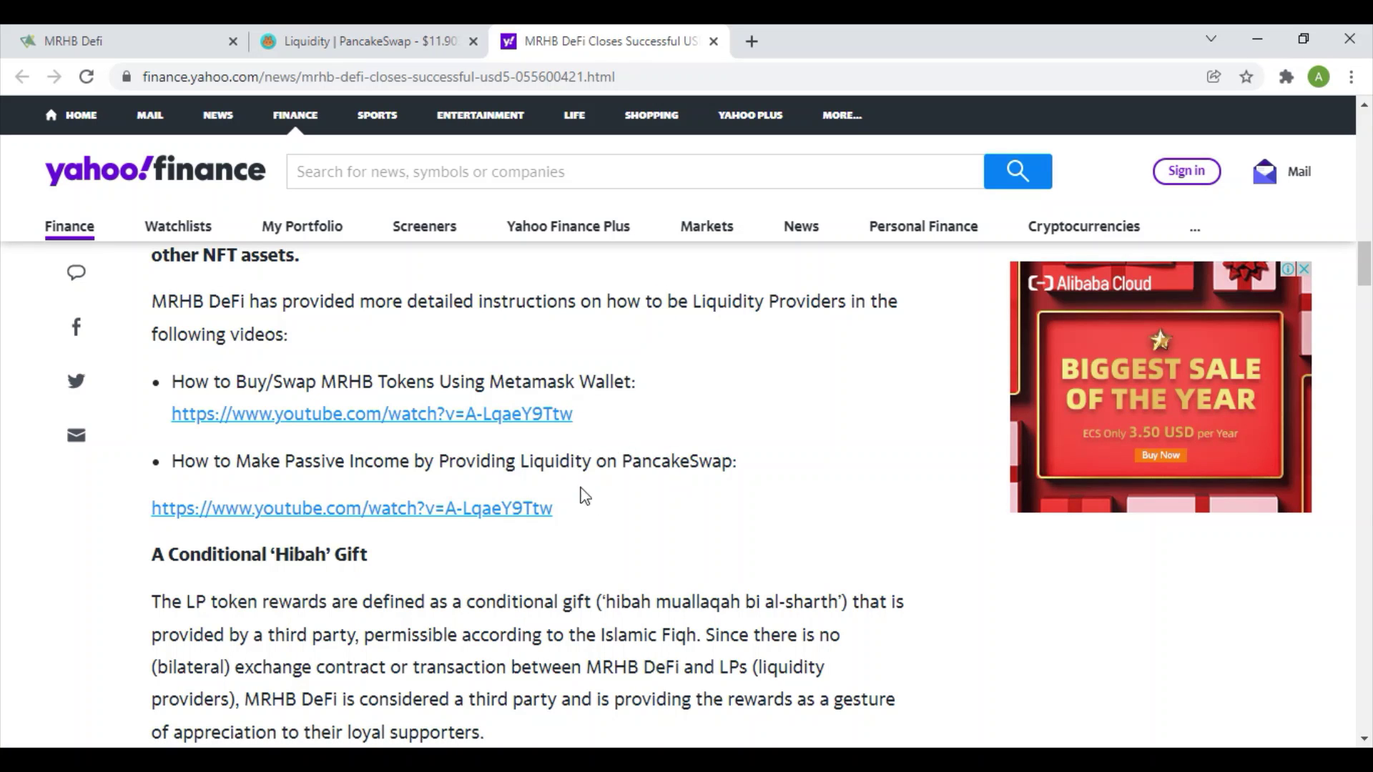
pyautogui.moveTo(594, 505); pyautogui.dragTo(448, 508)
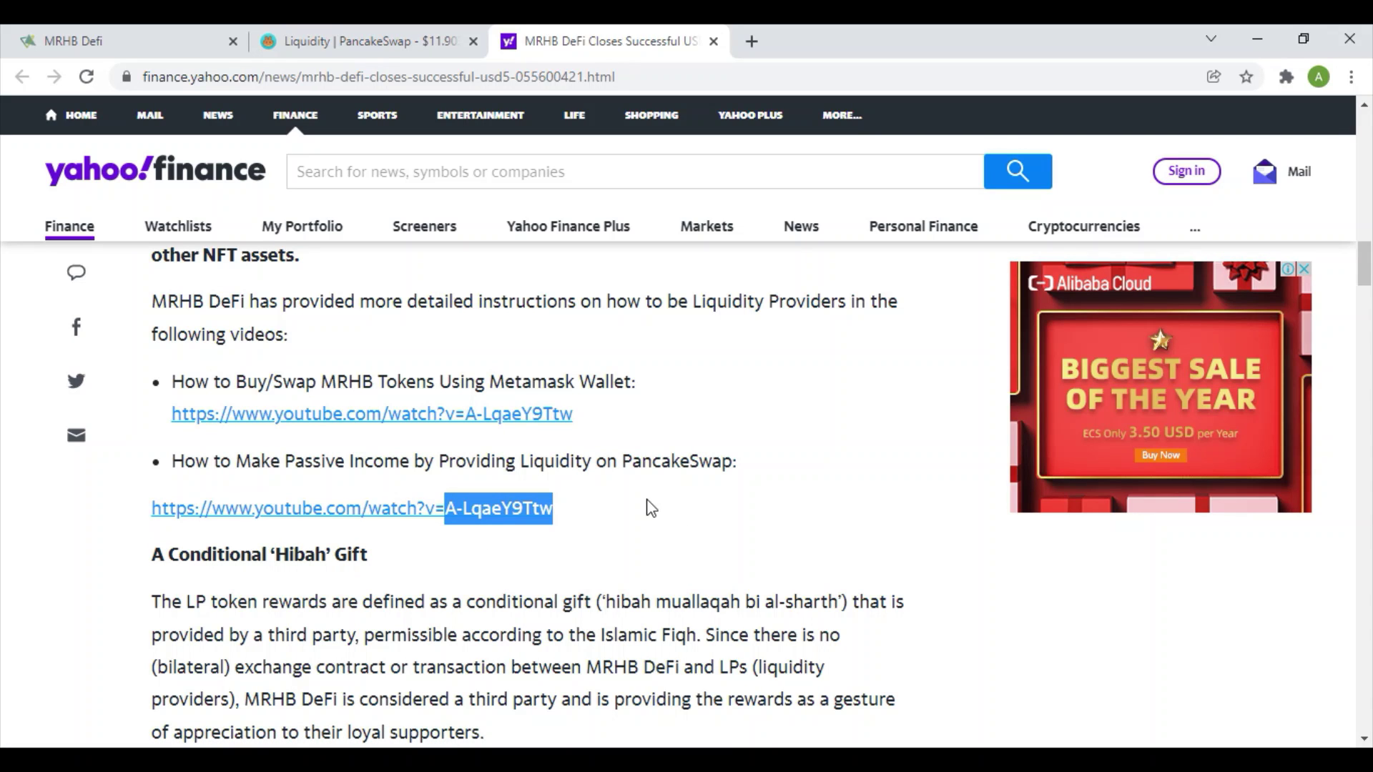
# Examine the article's sections on the conditional 'Hibah' gift and the Reminder for Vigilance.
pyautogui.scroll(-1, 633, 491)
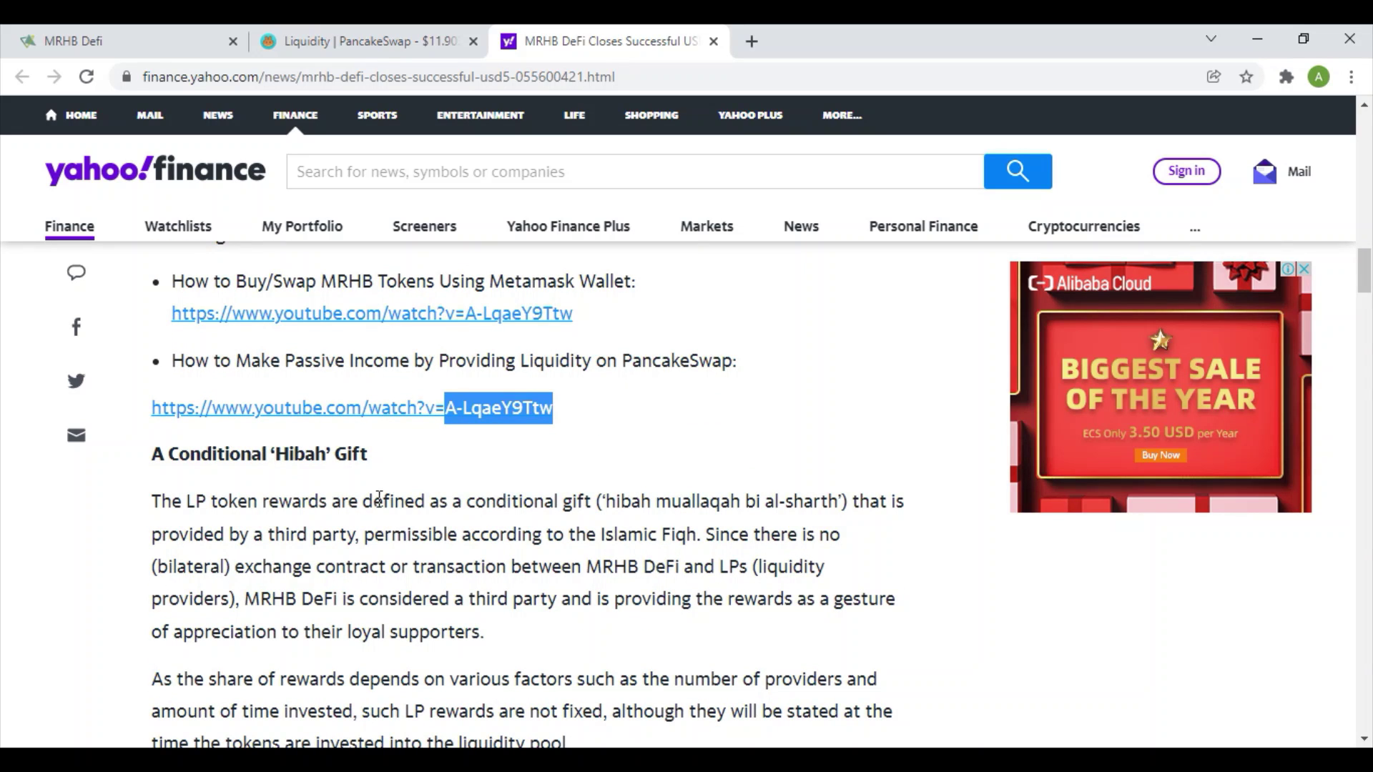
pyautogui.scroll(-1, 369, 476)
pyautogui.scroll(-1, 370, 474)
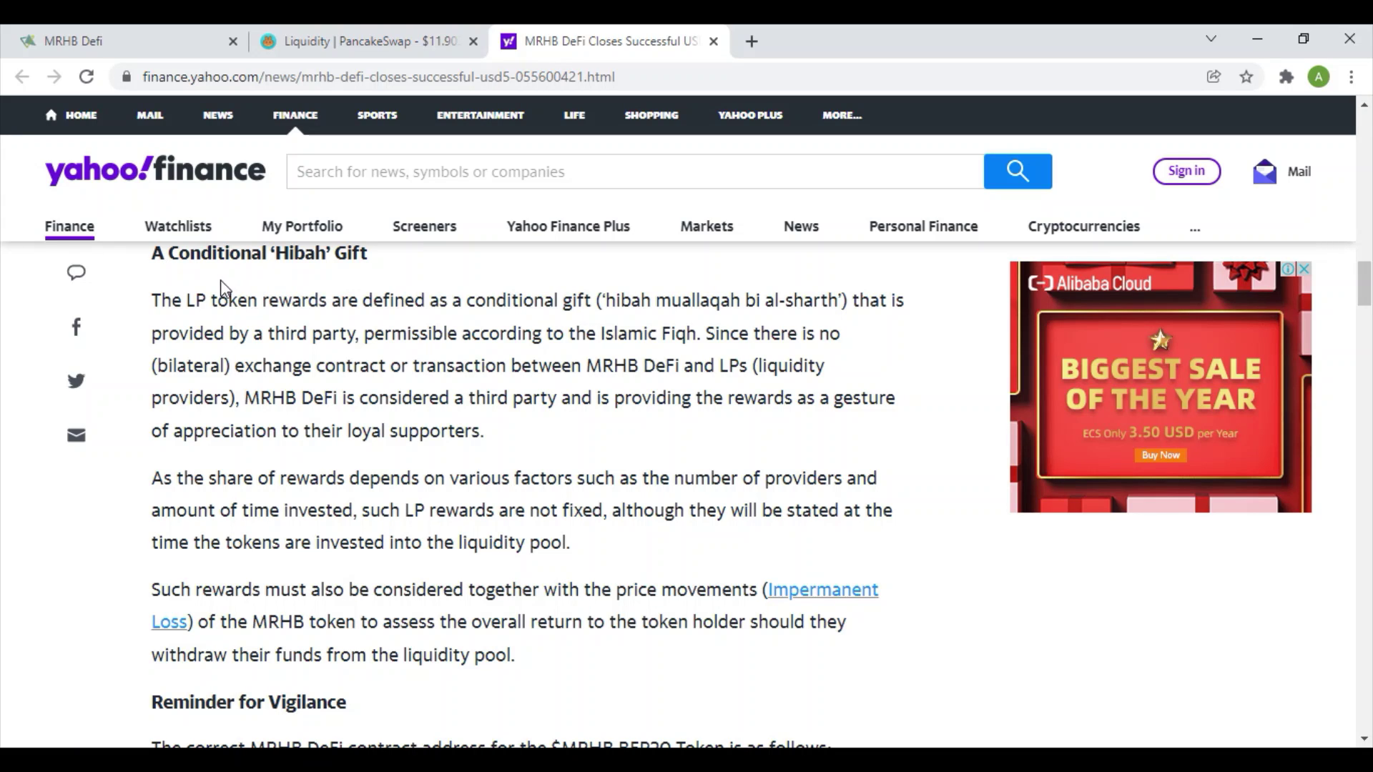
pyautogui.moveTo(327, 255); pyautogui.dragTo(283, 264)
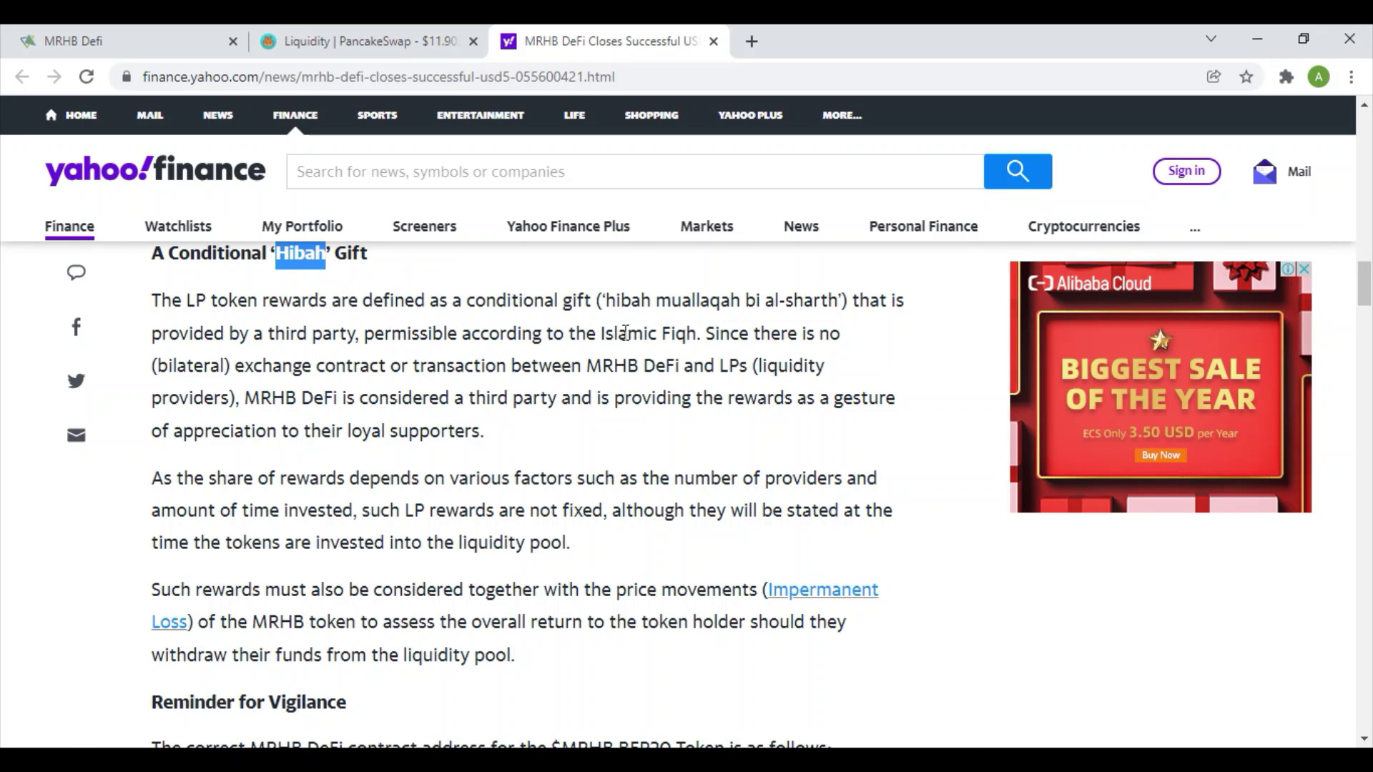
pyautogui.moveTo(626, 330); pyautogui.dragTo(553, 334)
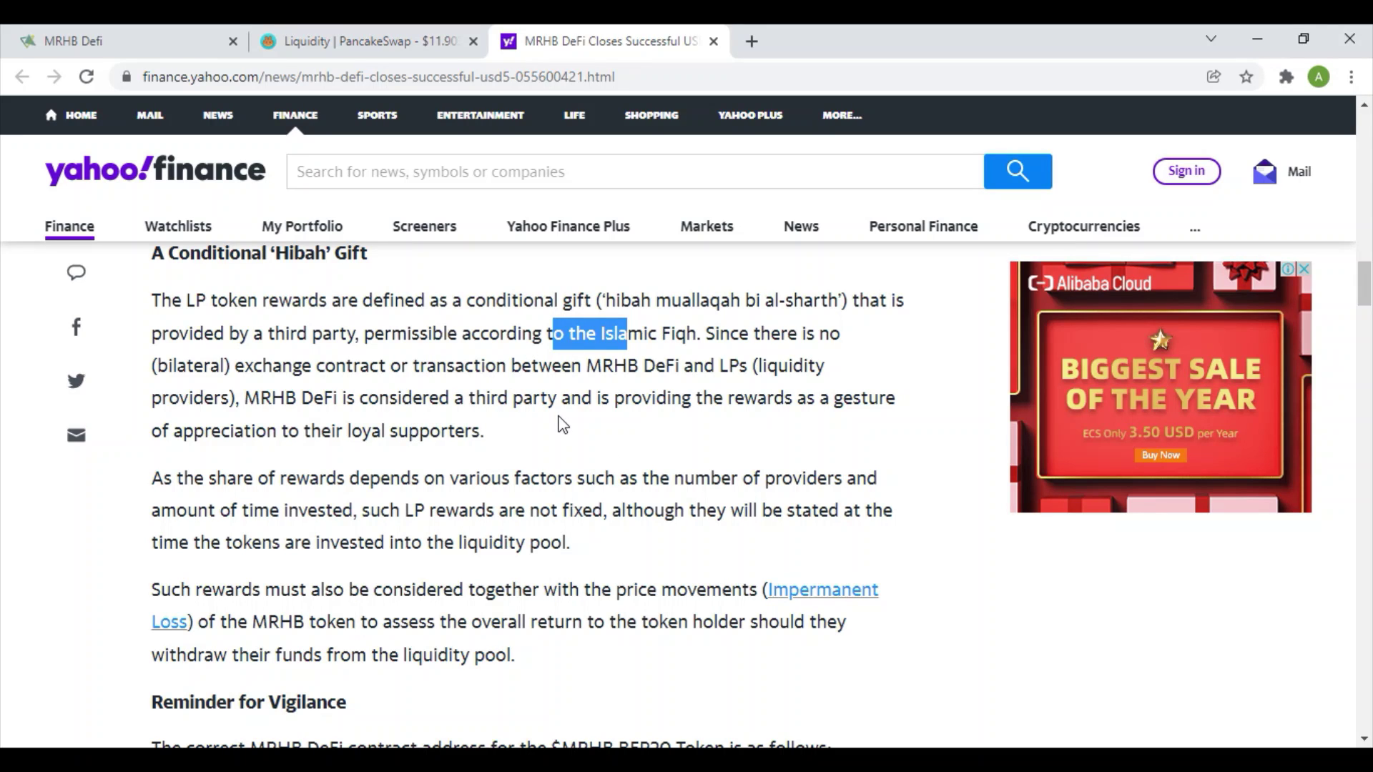
pyautogui.scroll(-4, 563, 425)
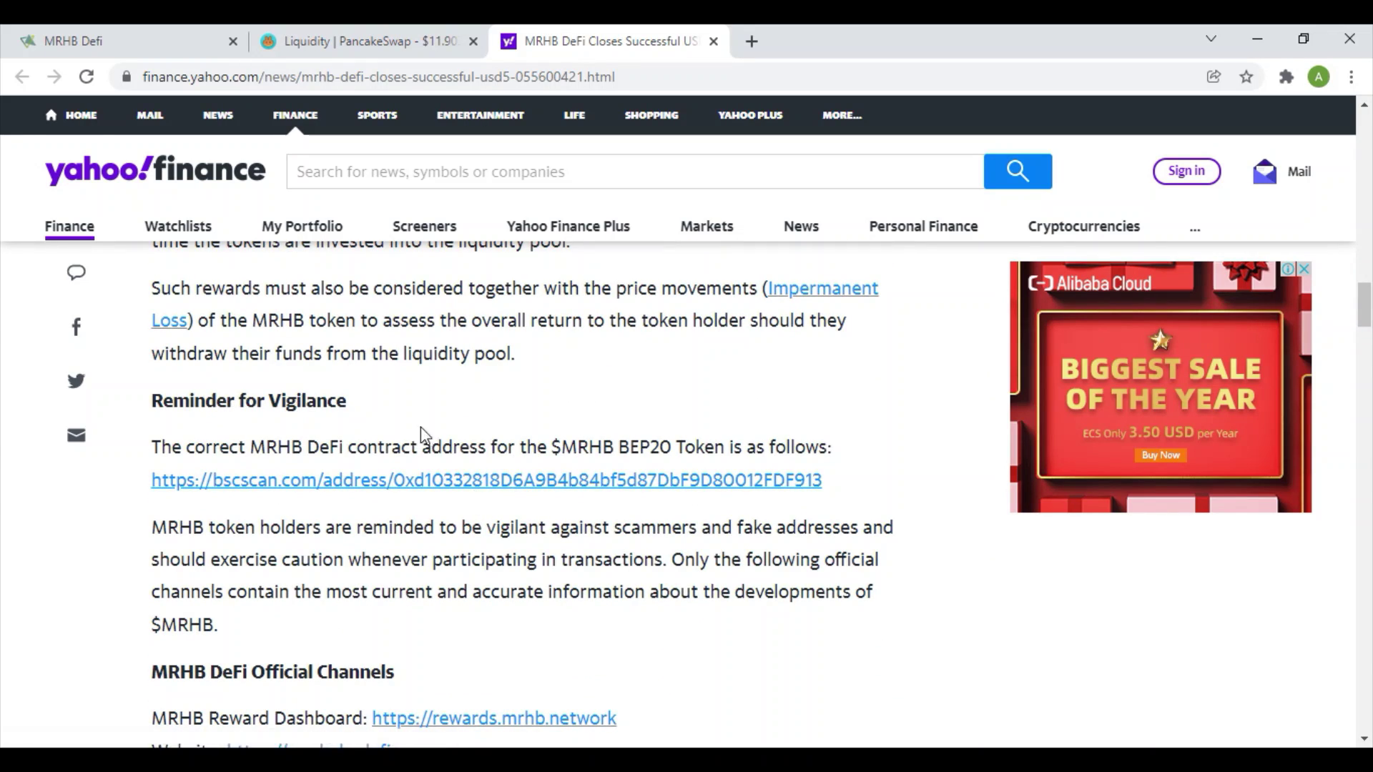
# Switch to the MRHB rewards site and load its home page at rewards.mrhb.network instead of the pool address.
pyautogui.click(346, 43)
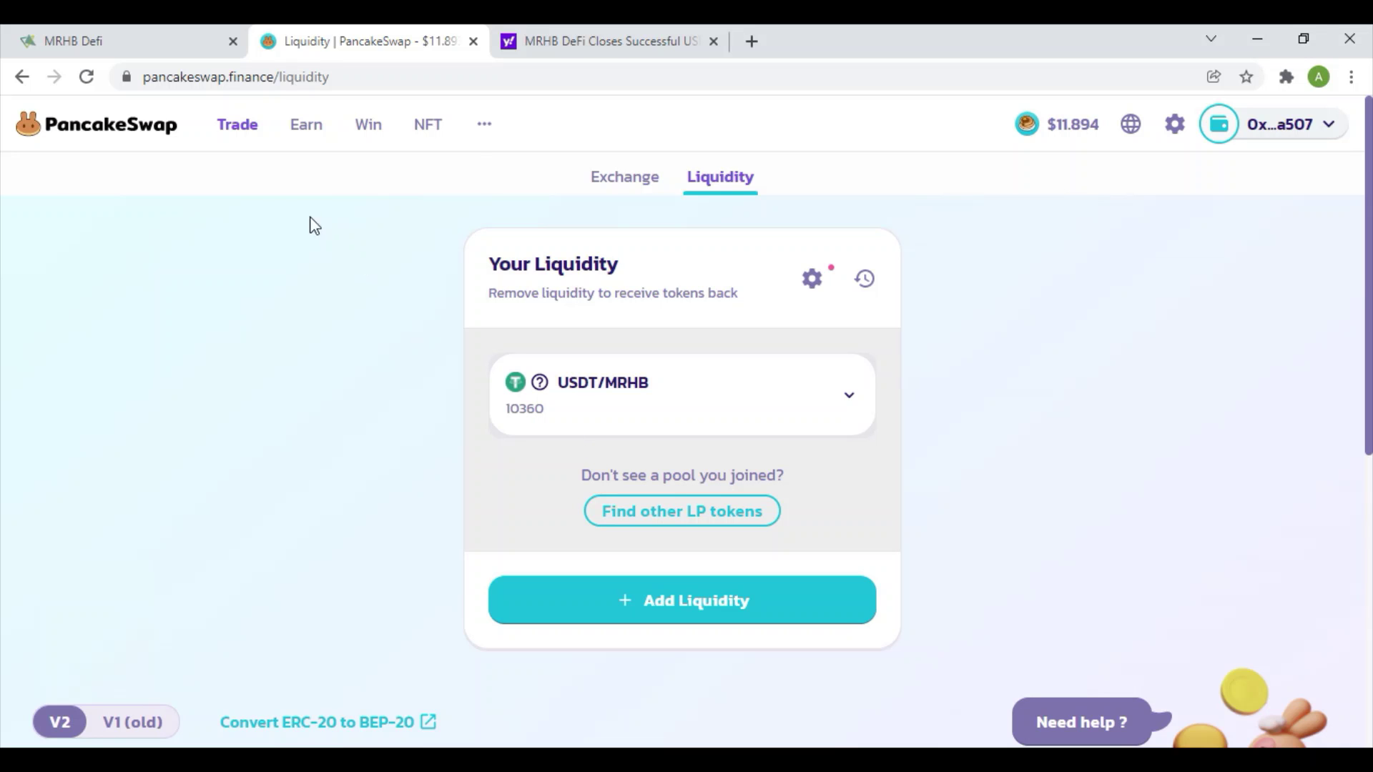
pyautogui.click(188, 44)
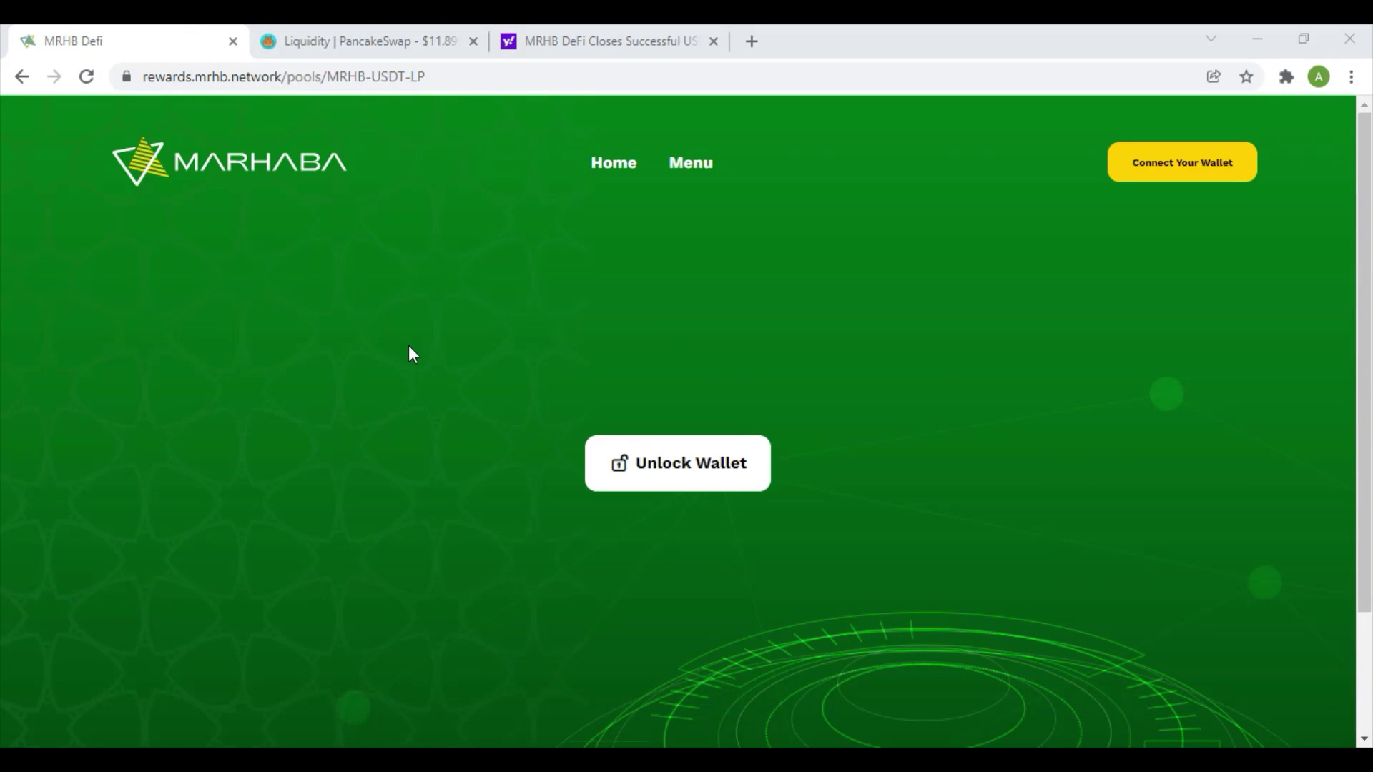
pyautogui.click(288, 76)
pyautogui.moveTo(347, 77); pyautogui.dragTo(743, 96)
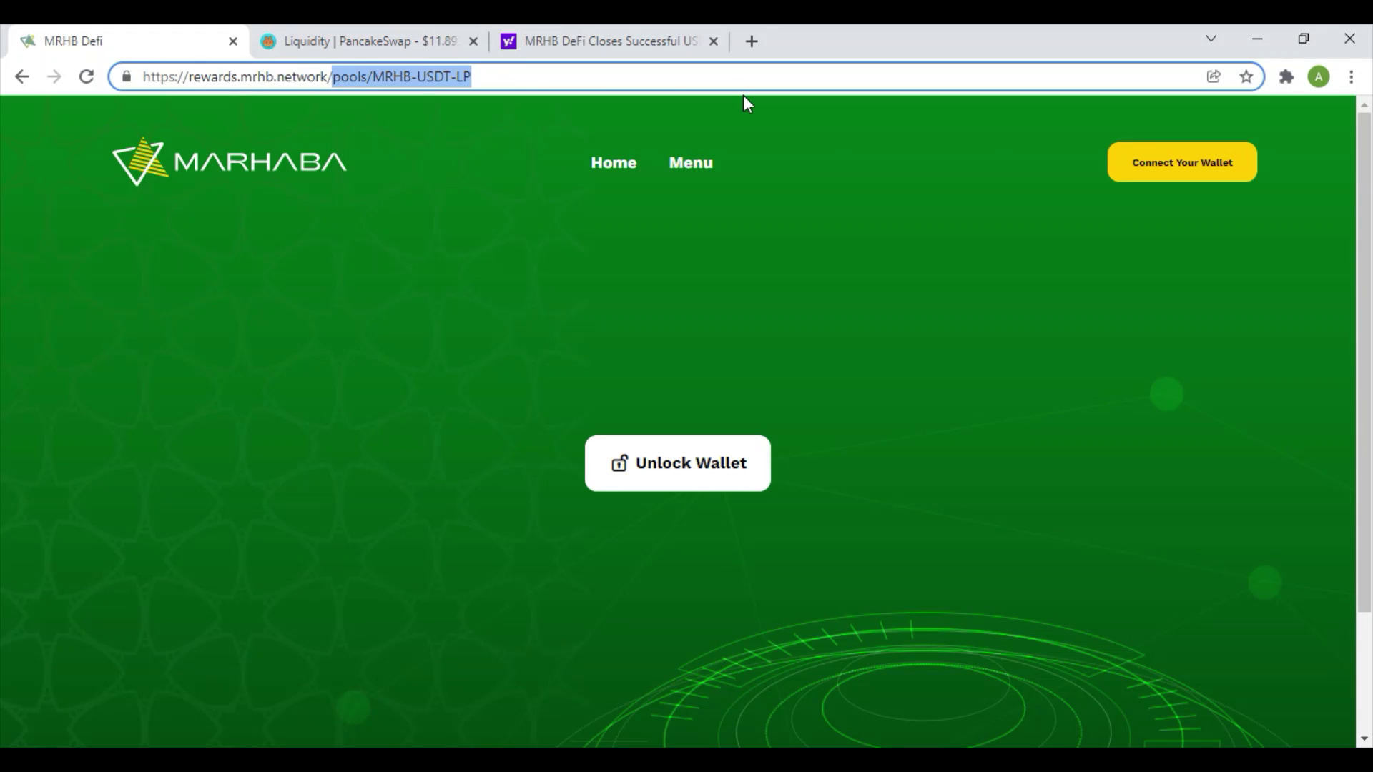
pyautogui.press('BackSpace')
pyautogui.press('Return')
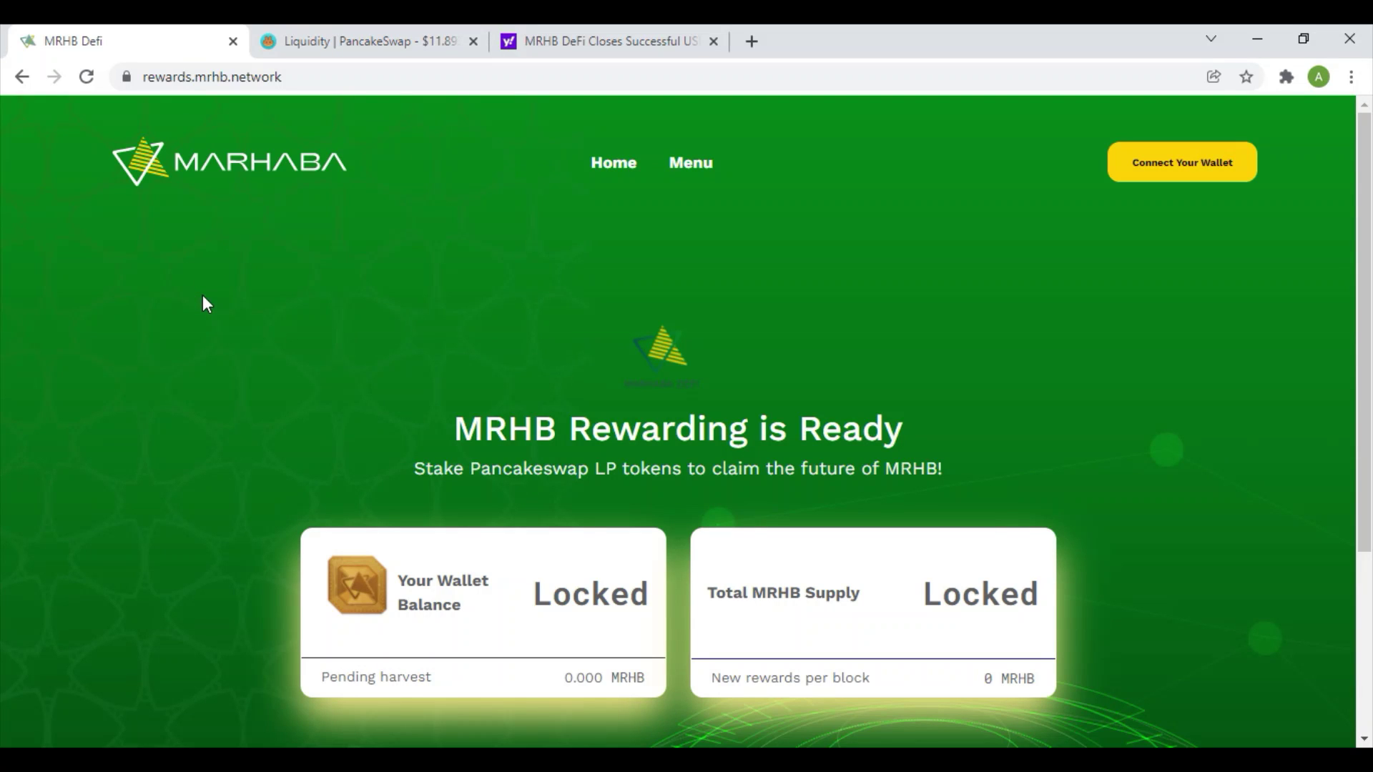
# Connect MetaMask to the rewards site with Account 1 and approve the site's access to the account address.
pyautogui.click(1211, 174)
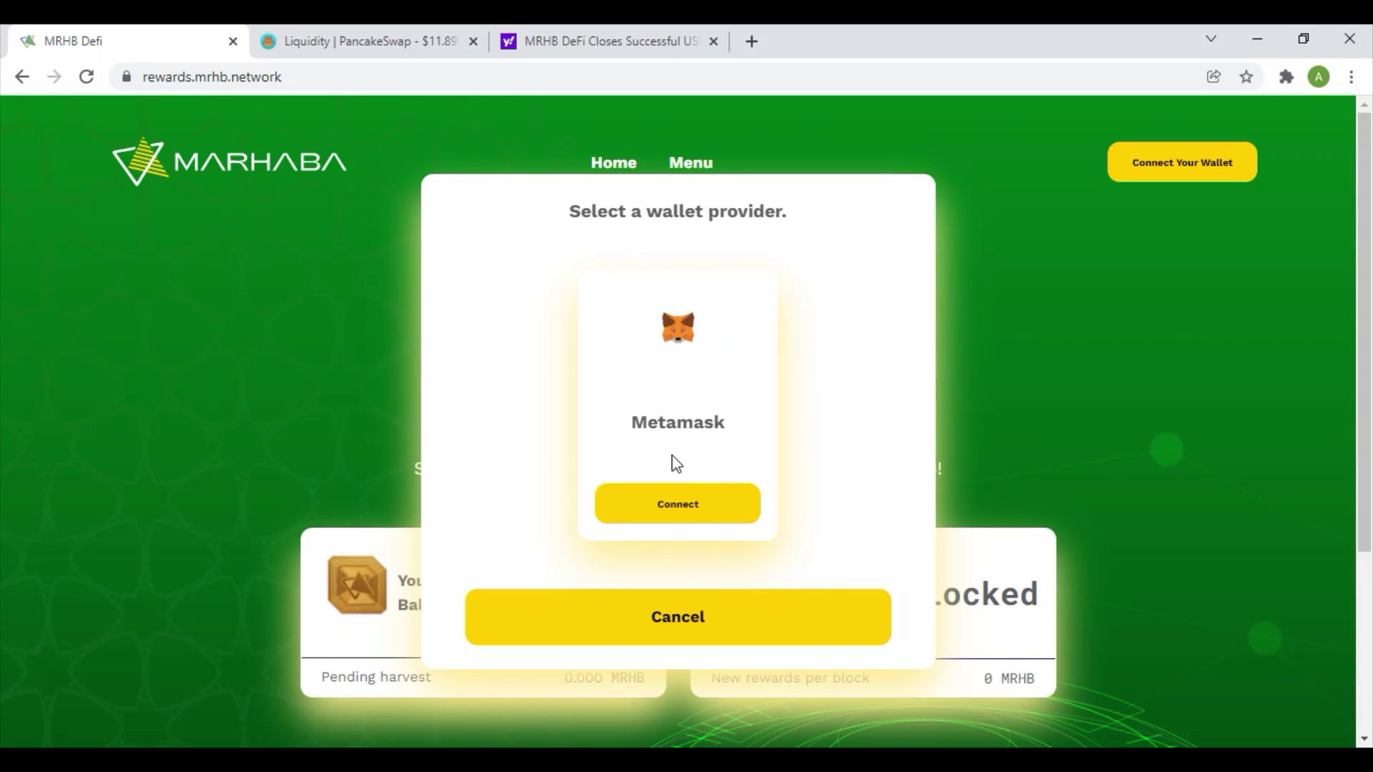
pyautogui.click(695, 523)
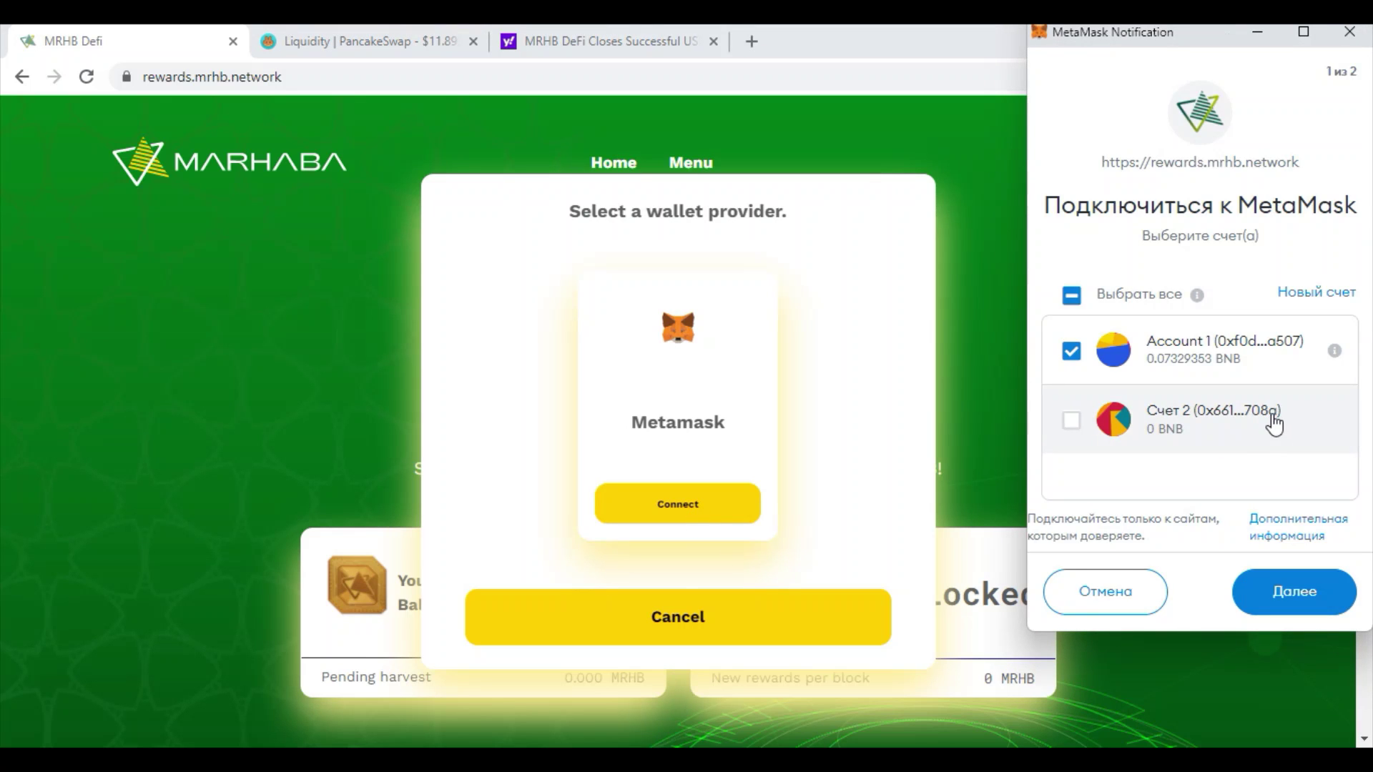
pyautogui.click(1287, 604)
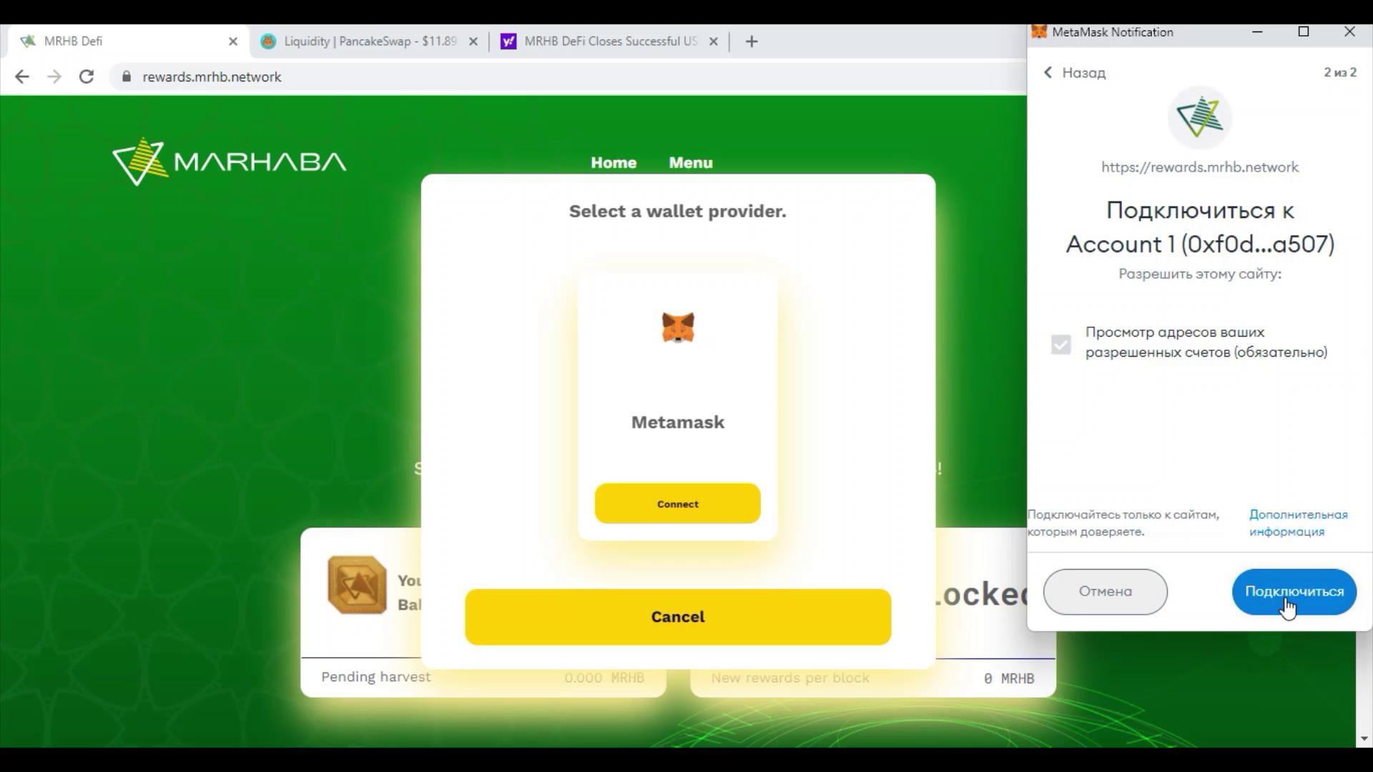
pyautogui.click(1287, 605)
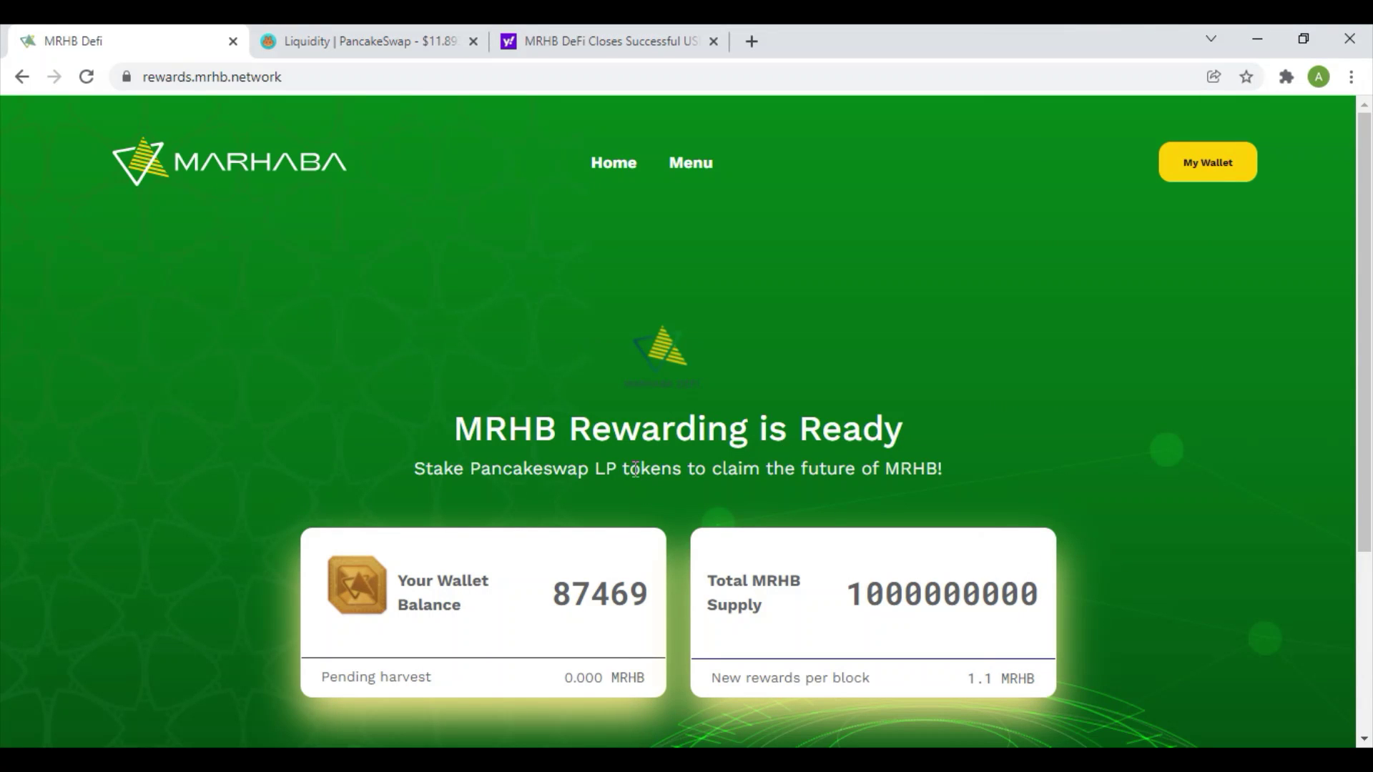
# Examine the wallet balance and total MRHB supply on the rewards home page.
pyautogui.moveTo(416, 581); pyautogui.dragTo(594, 606)
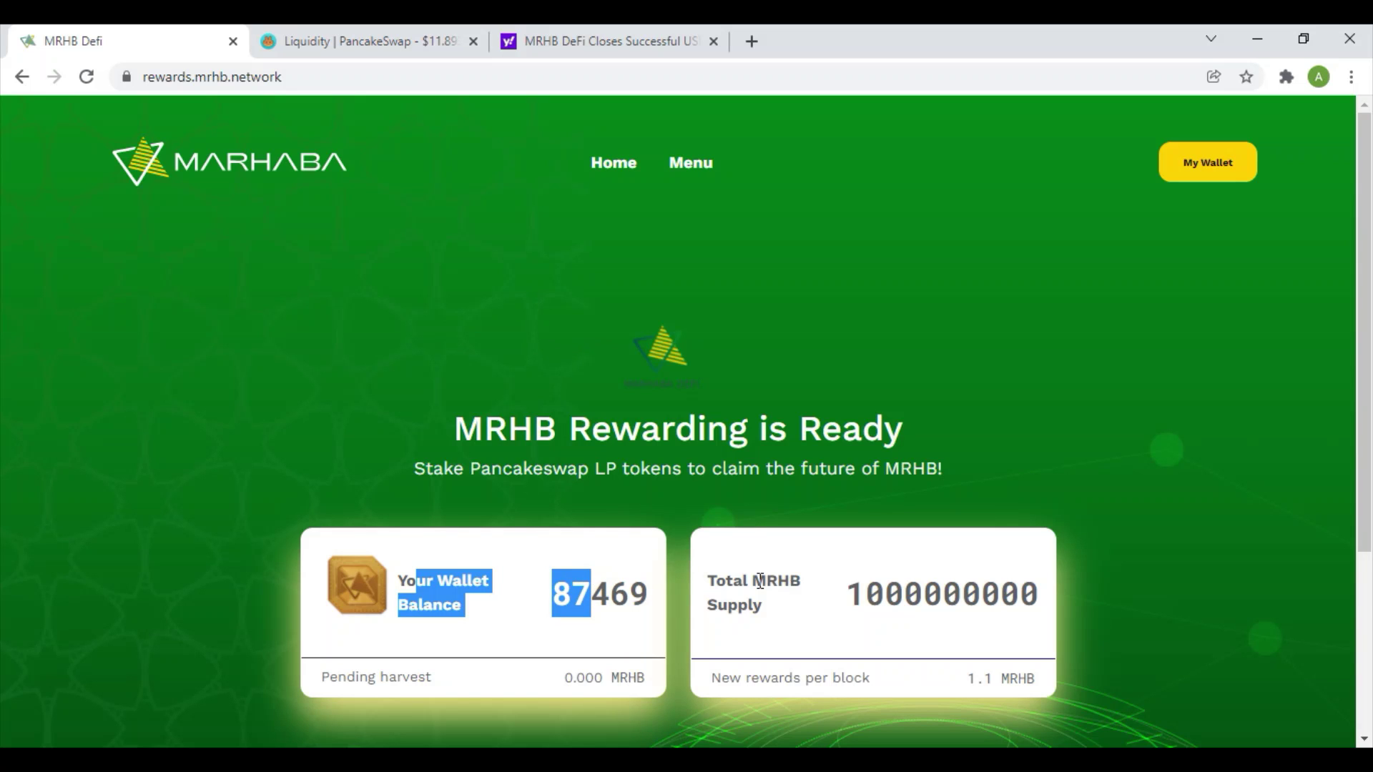
pyautogui.moveTo(749, 581); pyautogui.dragTo(951, 594)
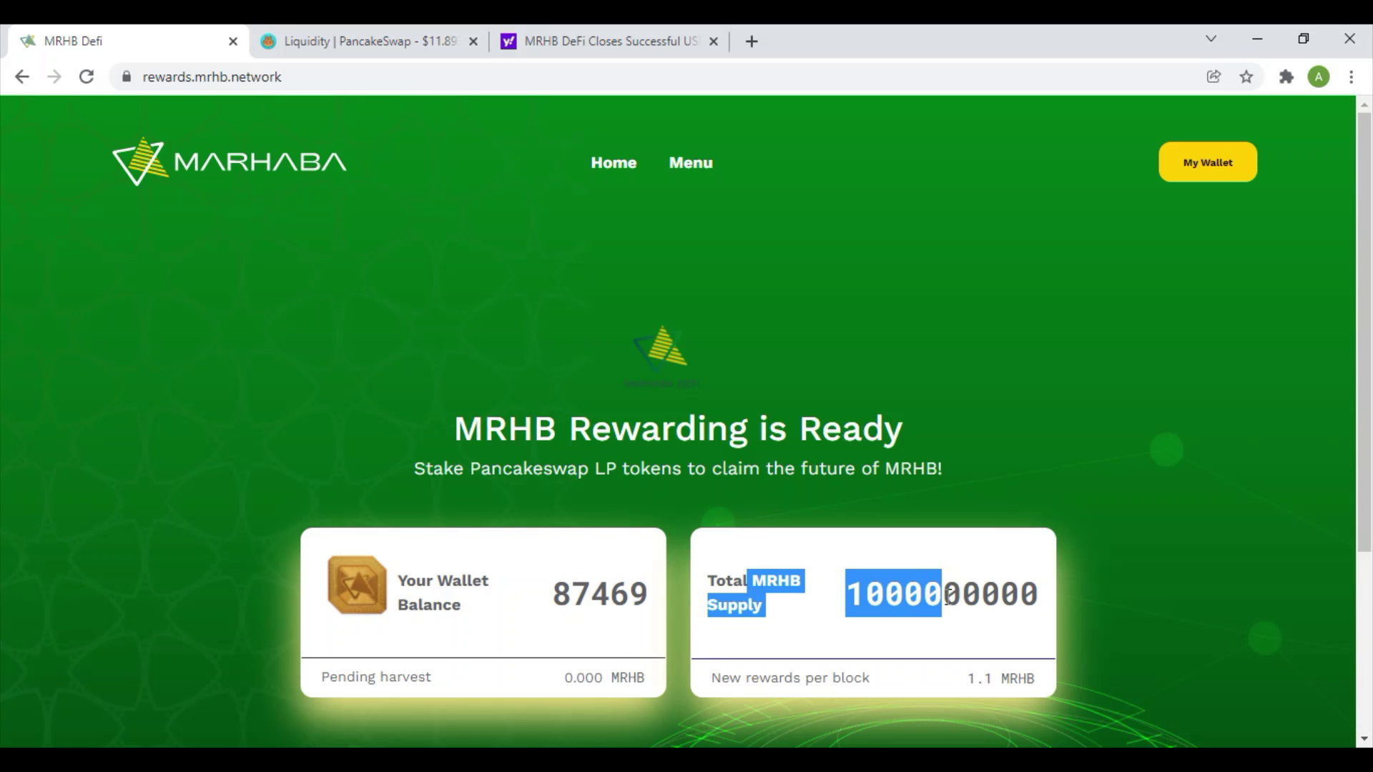
pyautogui.click(415, 302)
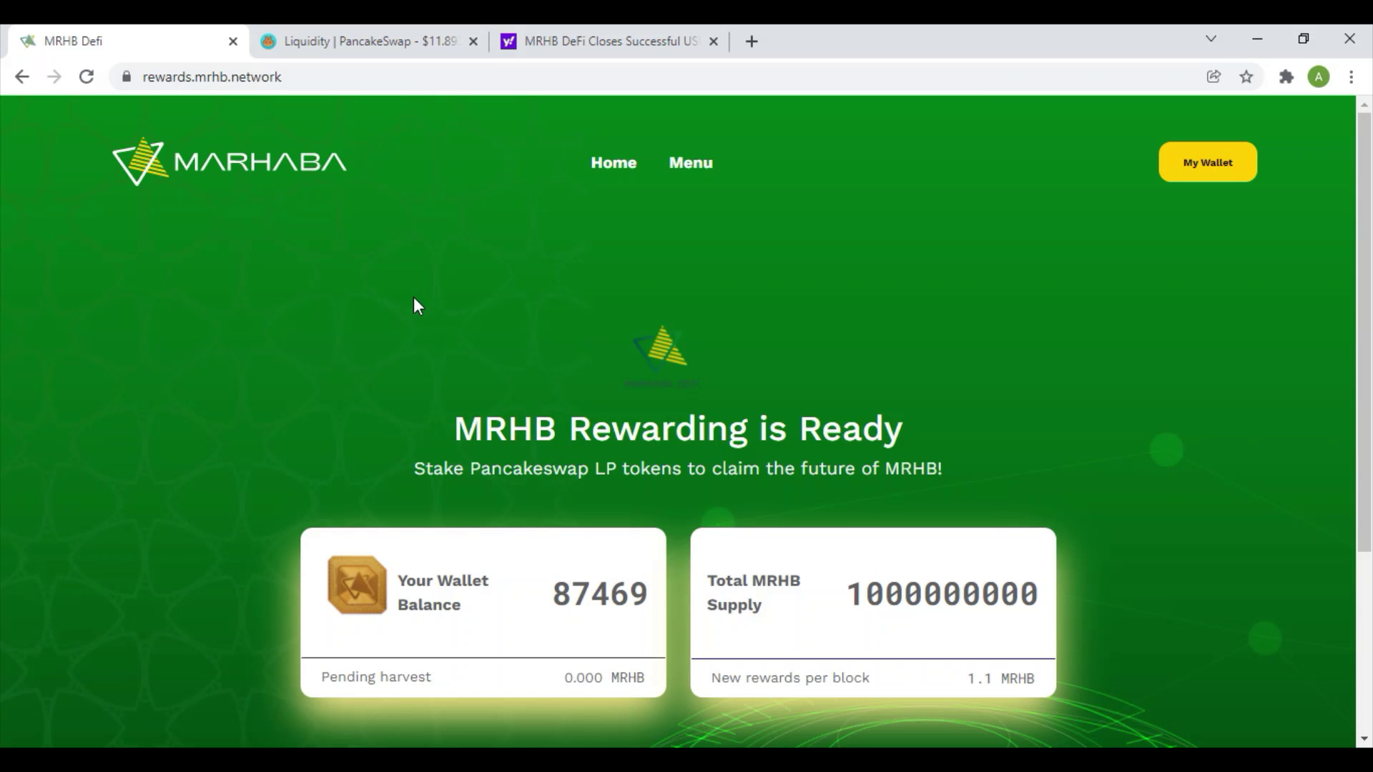
pyautogui.scroll(-3, 418, 300)
pyautogui.scroll(3, 420, 282)
# Open the list of reward pools, check the EROI of the USDT/MRHB pool and select that pool.
pyautogui.click(682, 175)
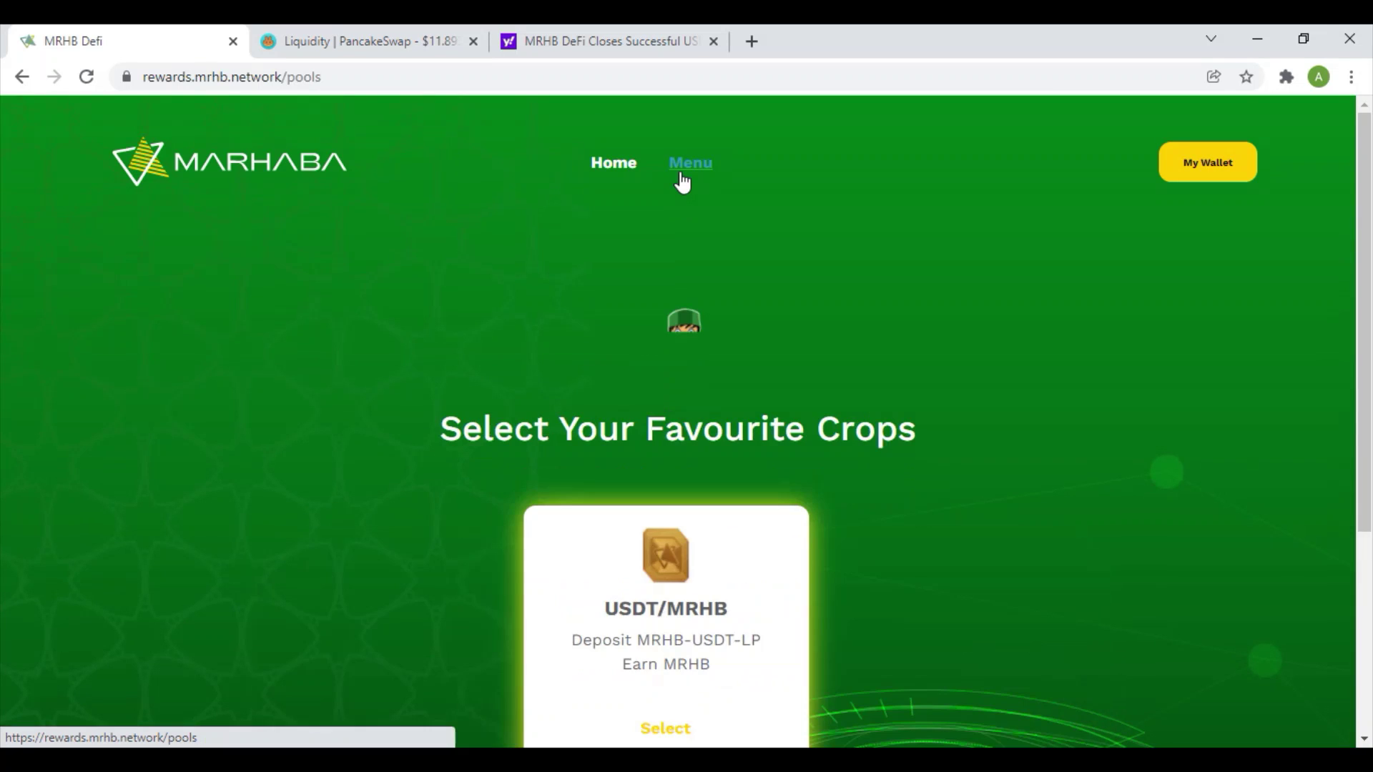
pyautogui.scroll(-3, 482, 214)
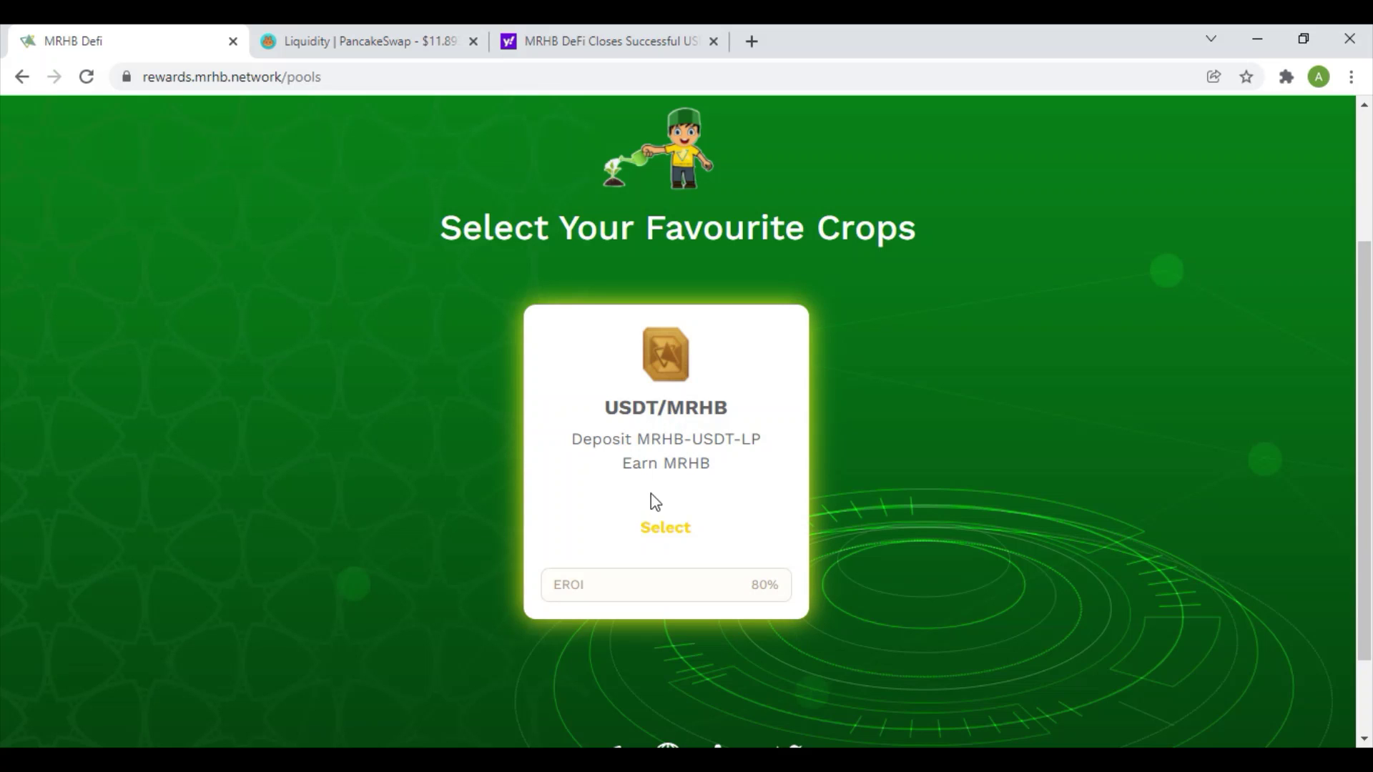
pyautogui.moveTo(591, 586)
pyautogui.mouseDown()
pyautogui.moveTo(552, 585)
pyautogui.moveTo(565, 586)
pyautogui.mouseUp()
pyautogui.click(690, 531)
pyautogui.scroll(-3, 625, 329)
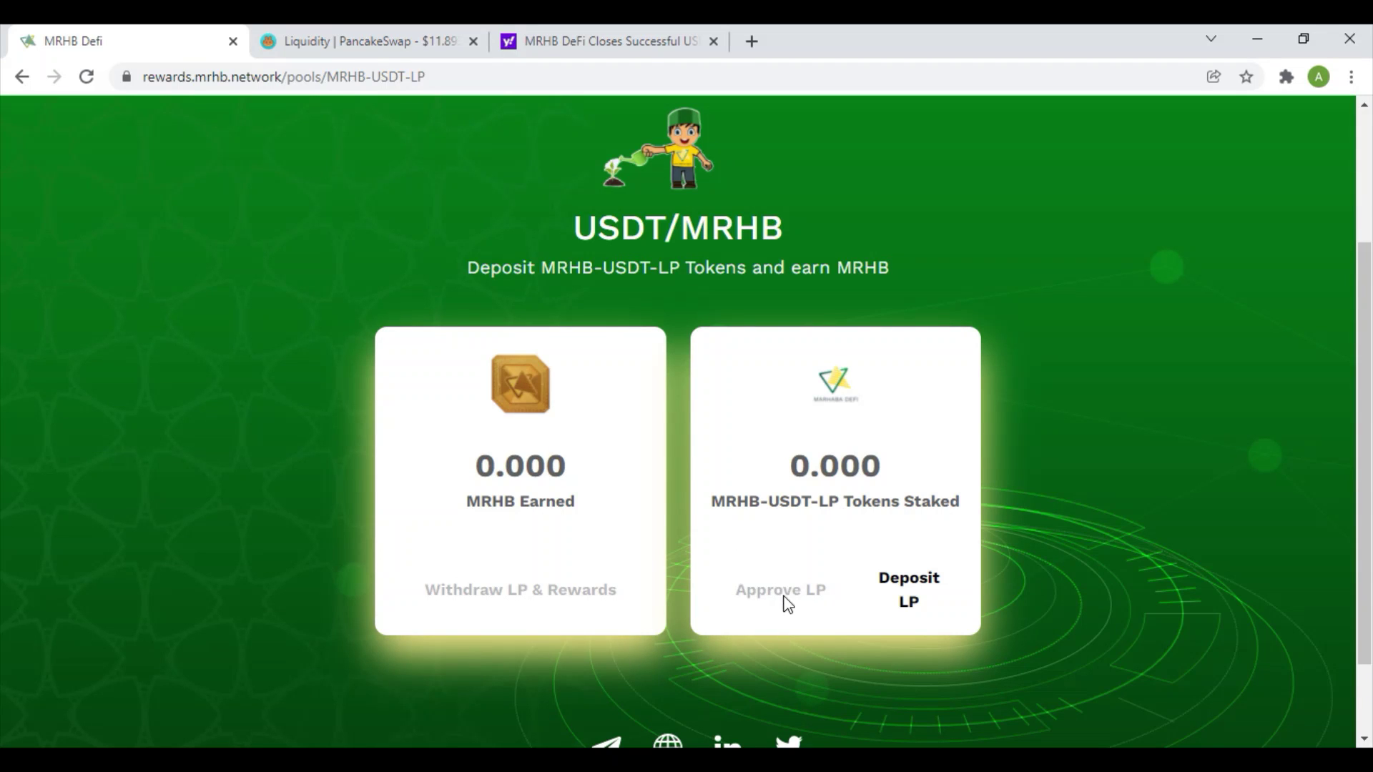
# Deposit the maximum available MRHB-USDT-LP tokens into the USDT/MRHB pool and approve the deposit transaction in MetaMask.
pyautogui.click(936, 602)
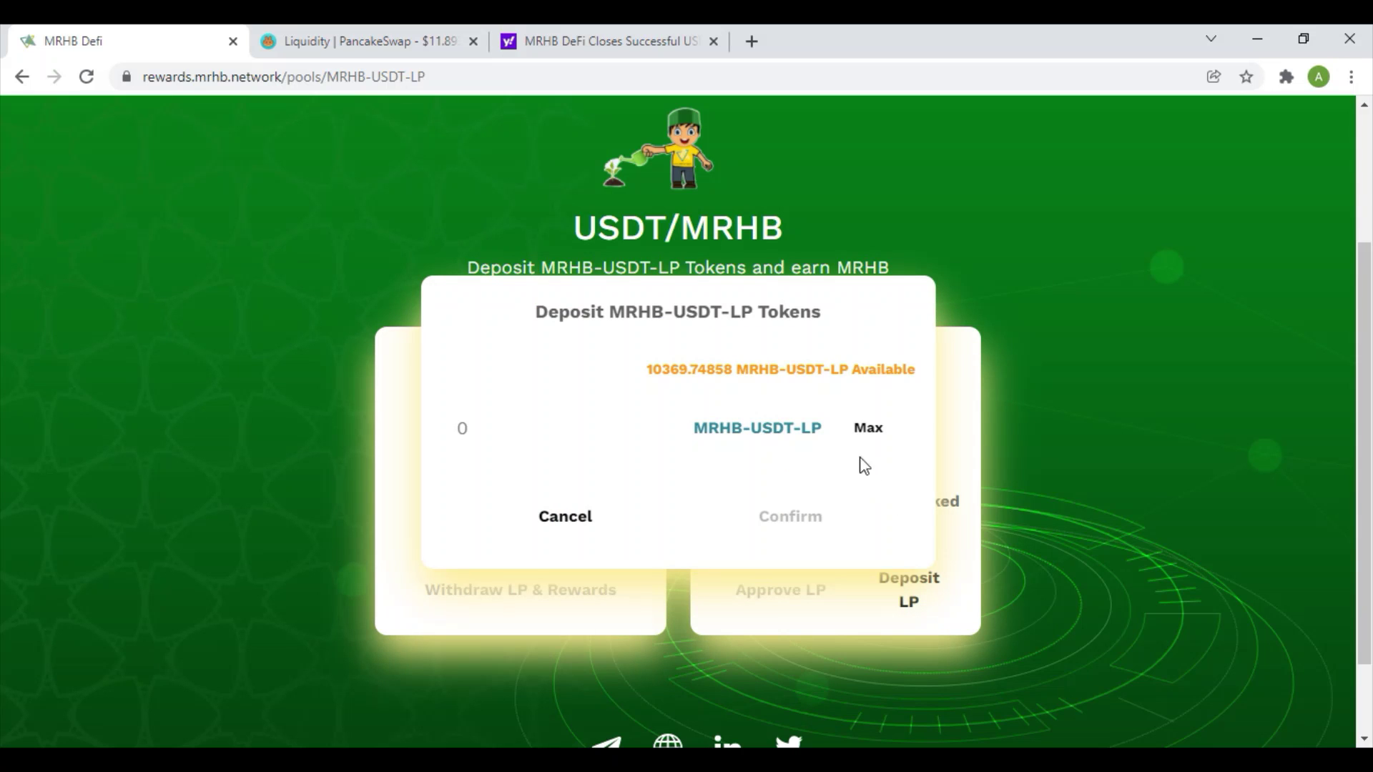
pyautogui.click(868, 429)
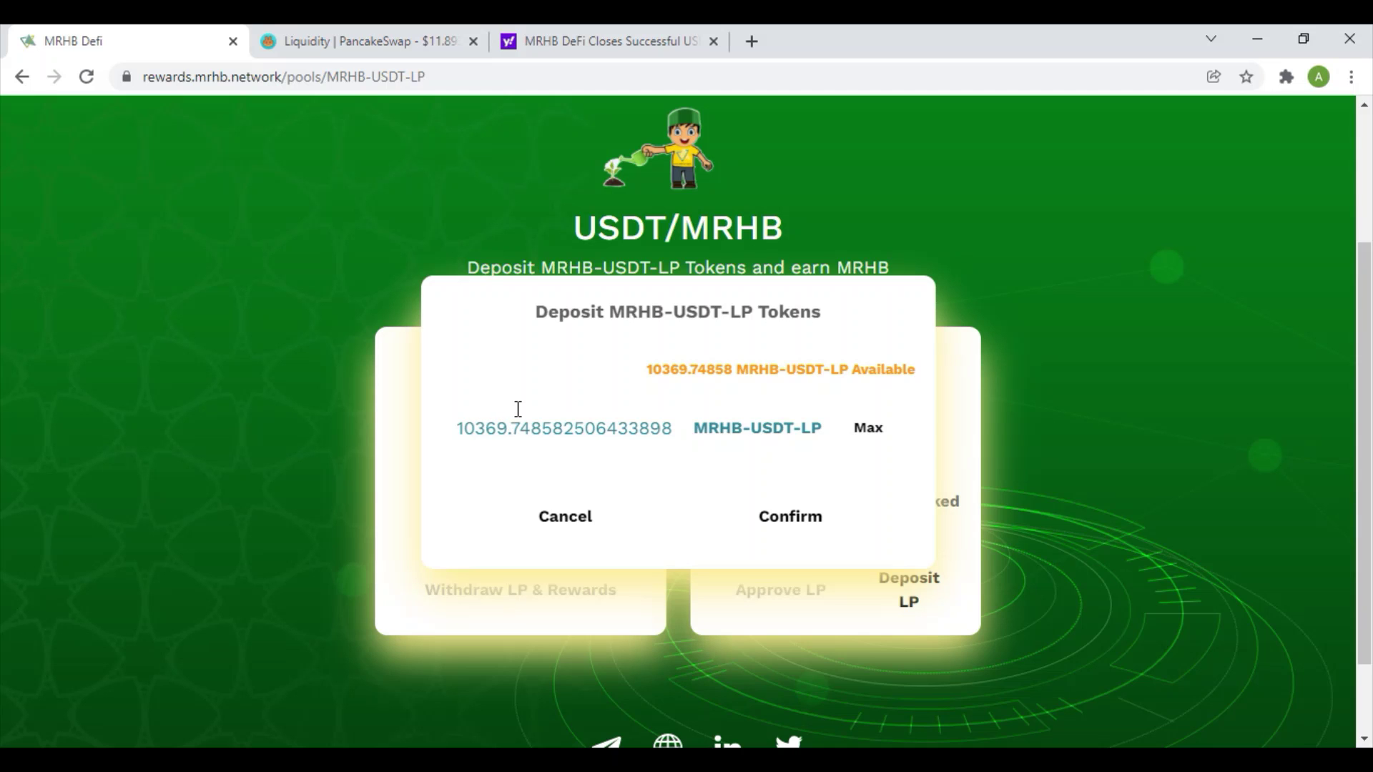
pyautogui.click(847, 518)
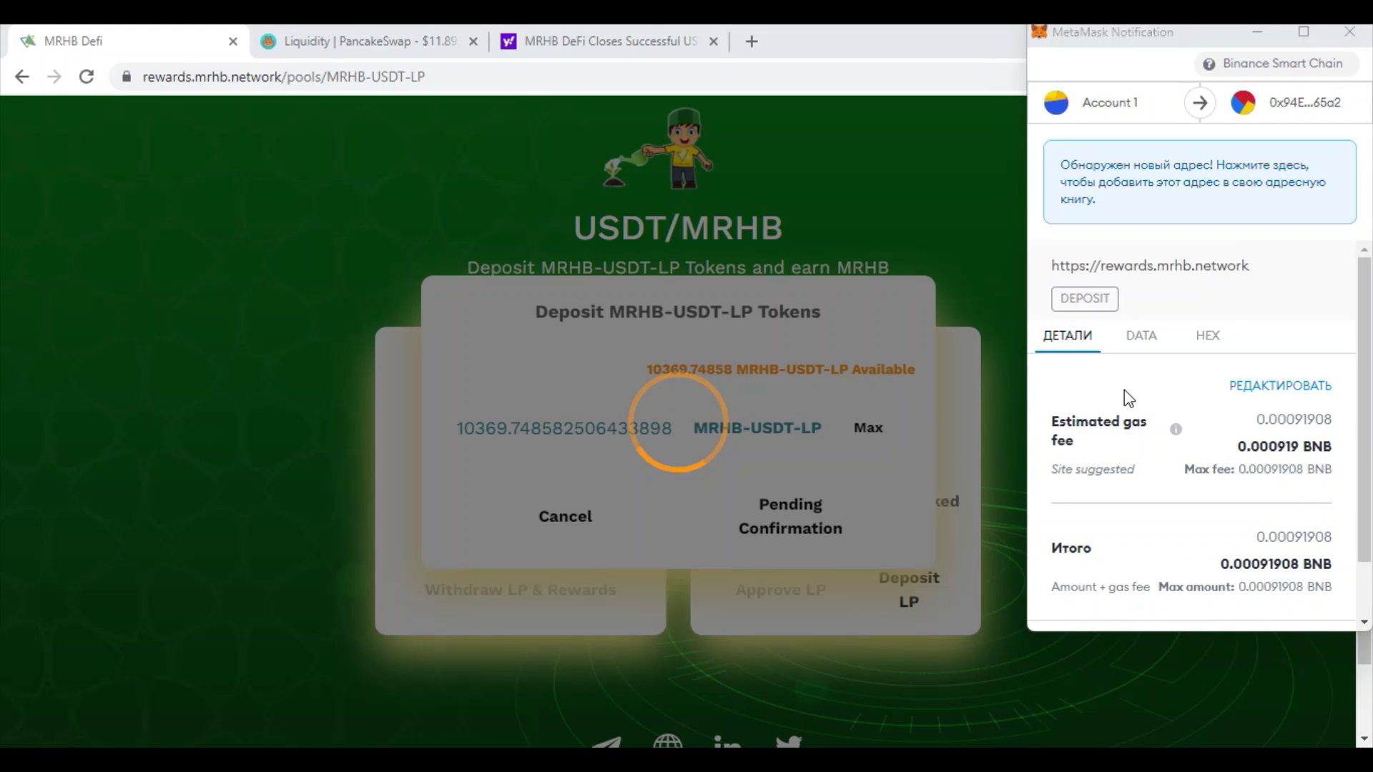
pyautogui.scroll(-1, 1216, 429)
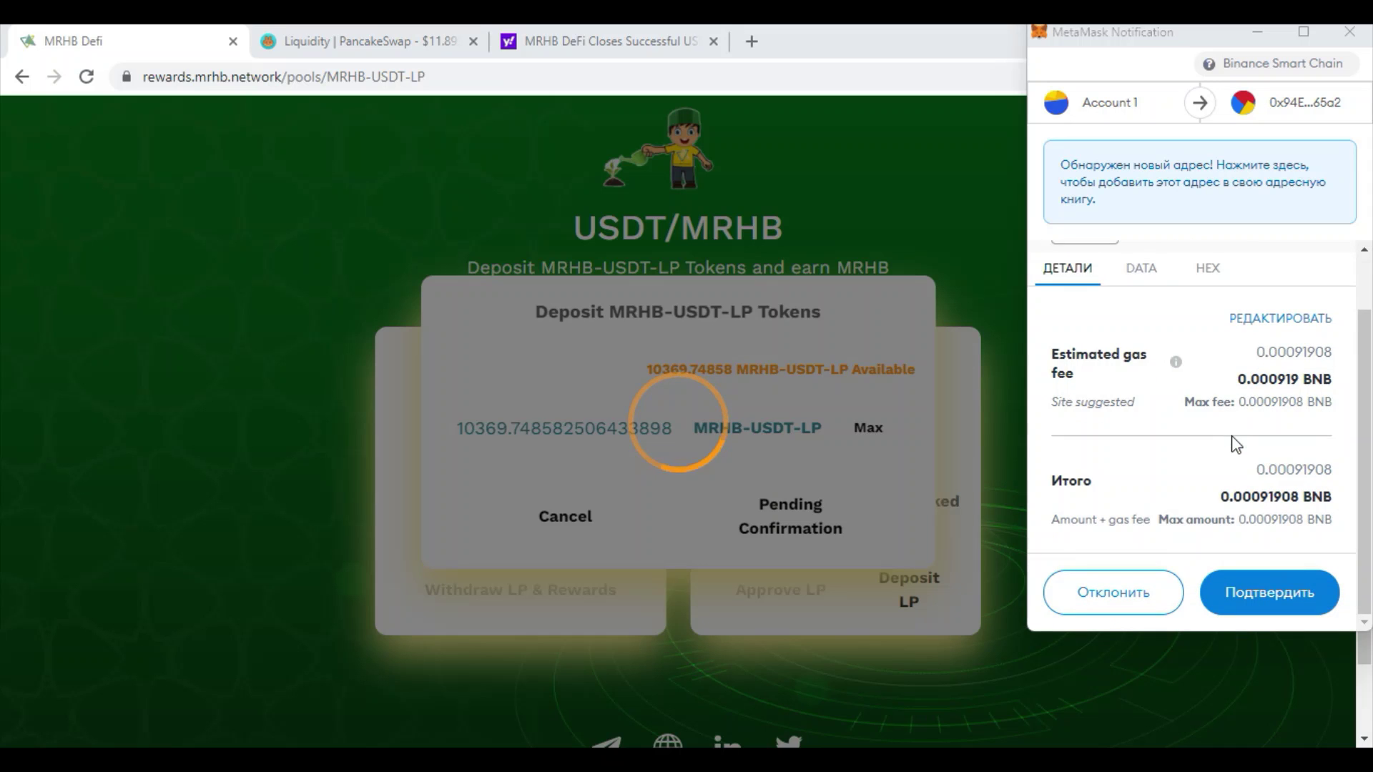
pyautogui.click(1275, 592)
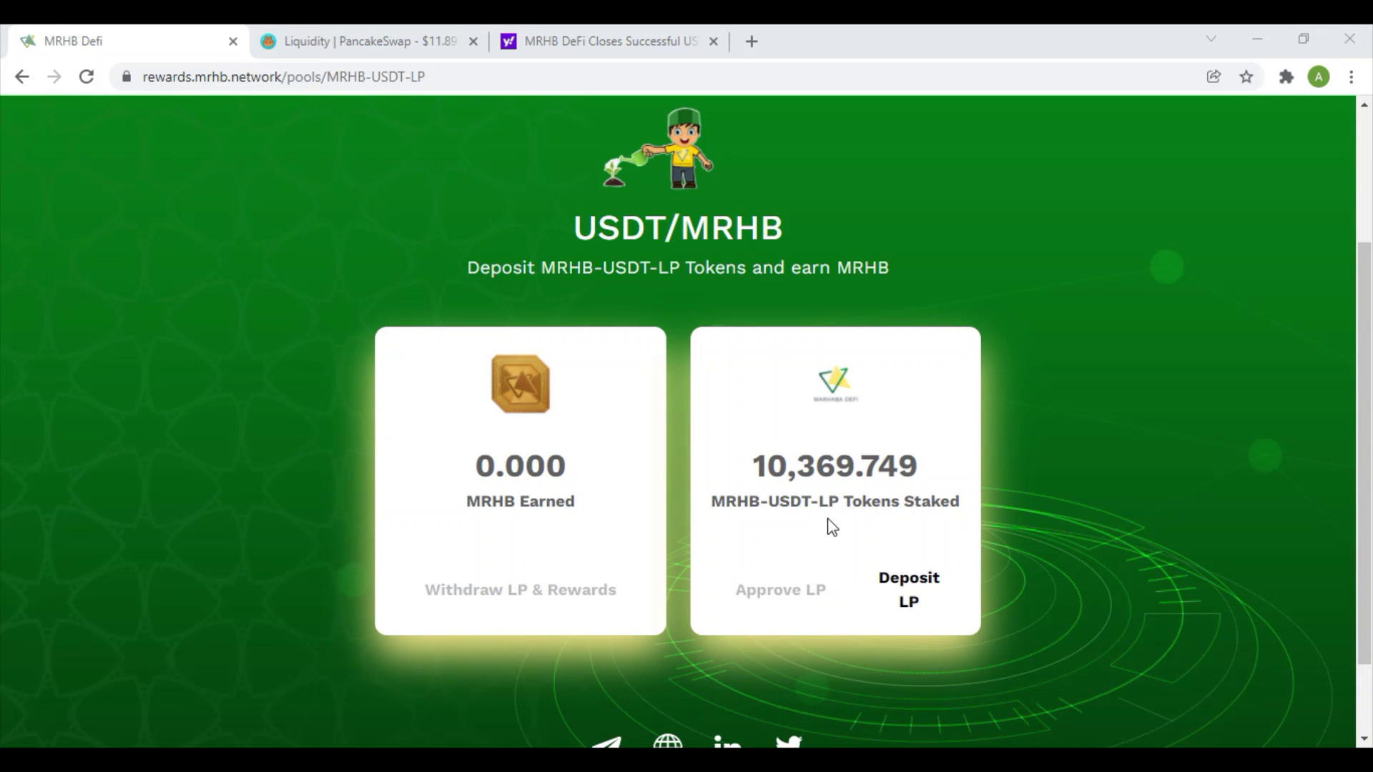
# Examine the staked LP token amount and the MRHB earned, and check the PancakeSwap liquidity page before returning to the rewards pool.
pyautogui.moveTo(744, 474); pyautogui.dragTo(959, 453)
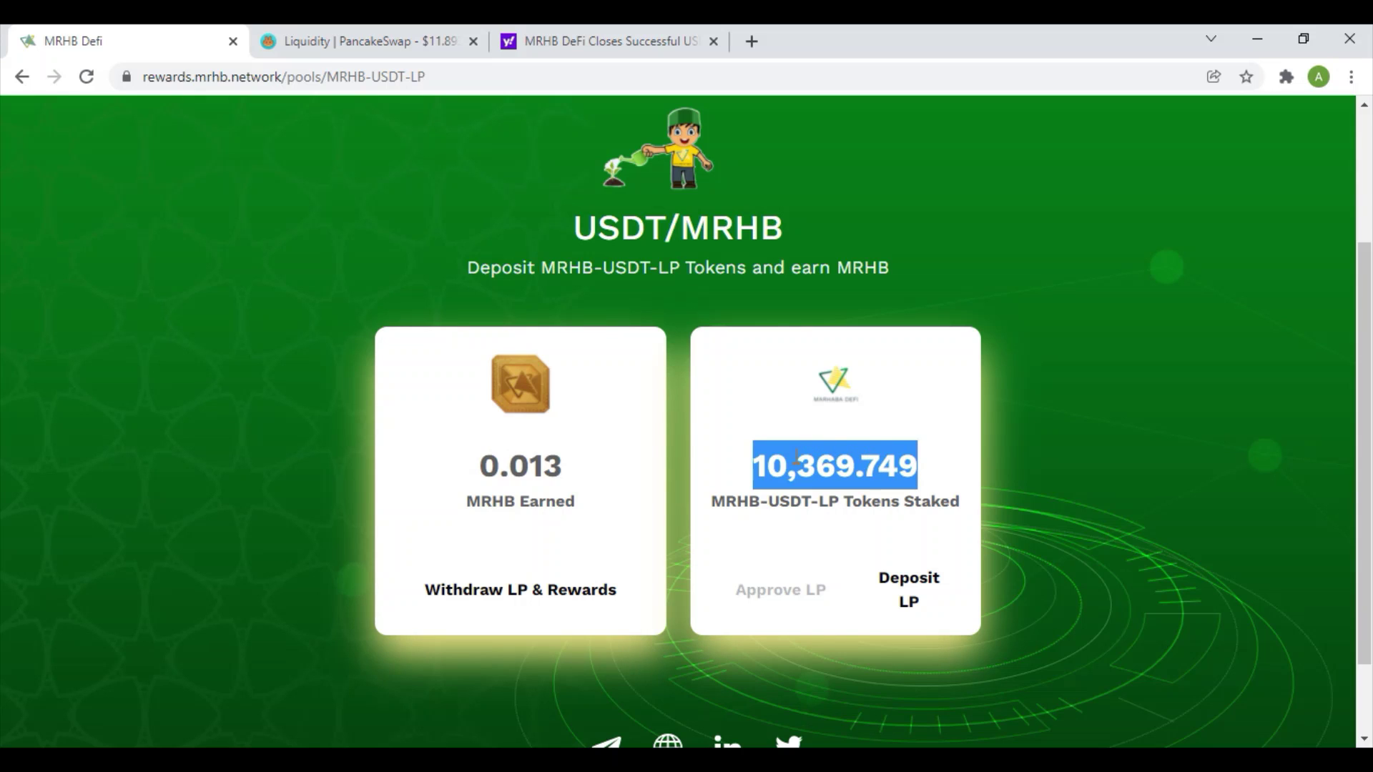
pyautogui.click(785, 518)
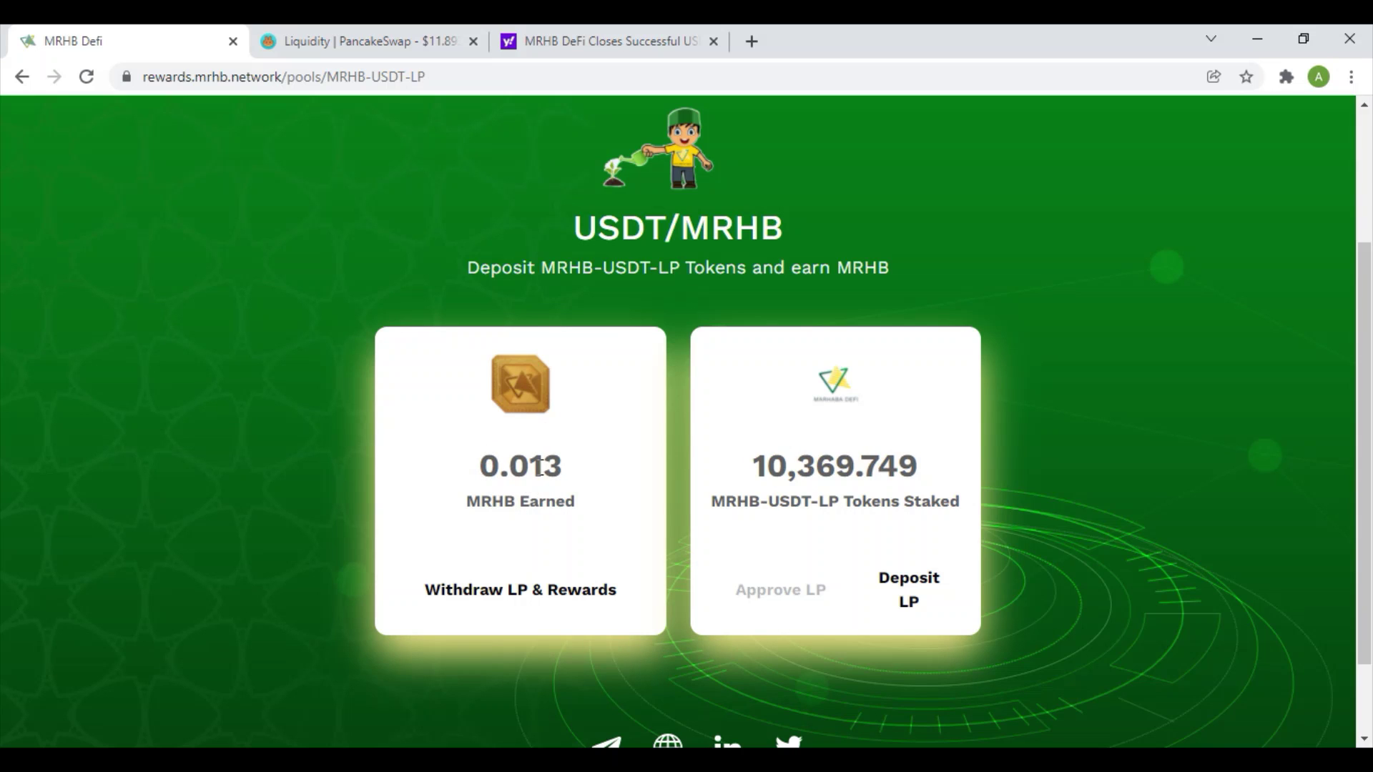
pyautogui.moveTo(469, 500); pyautogui.dragTo(472, 466)
pyautogui.click(563, 477)
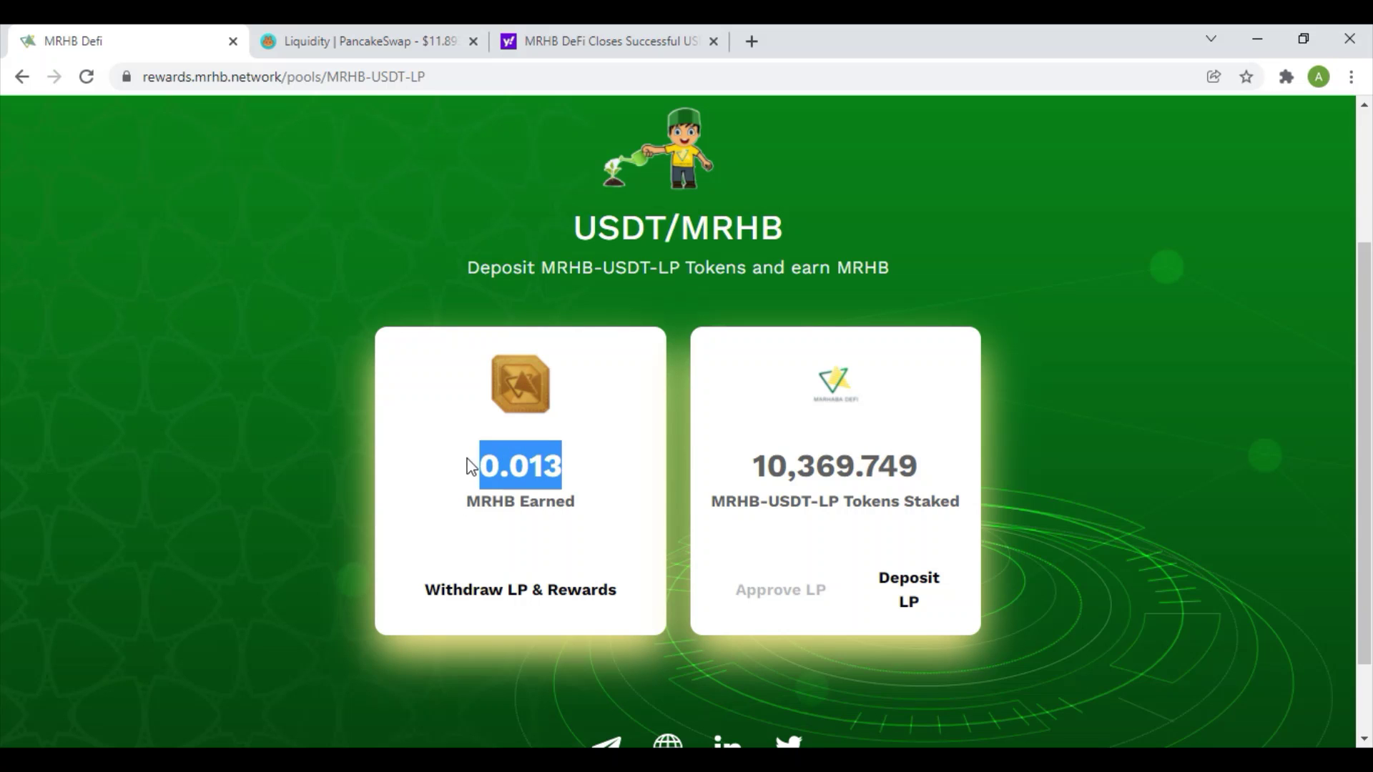
pyautogui.click(572, 479)
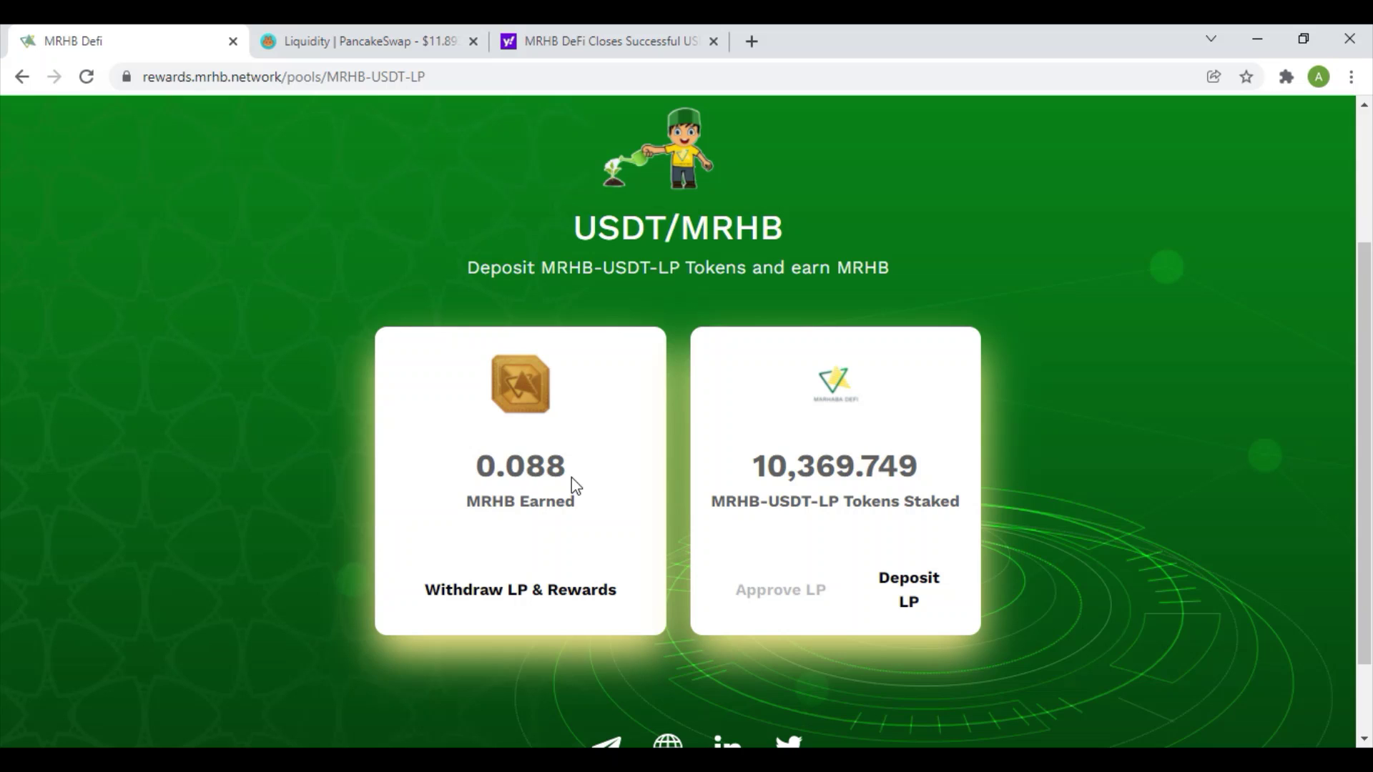
pyautogui.moveTo(566, 472); pyautogui.dragTo(486, 468)
pyautogui.click(482, 473)
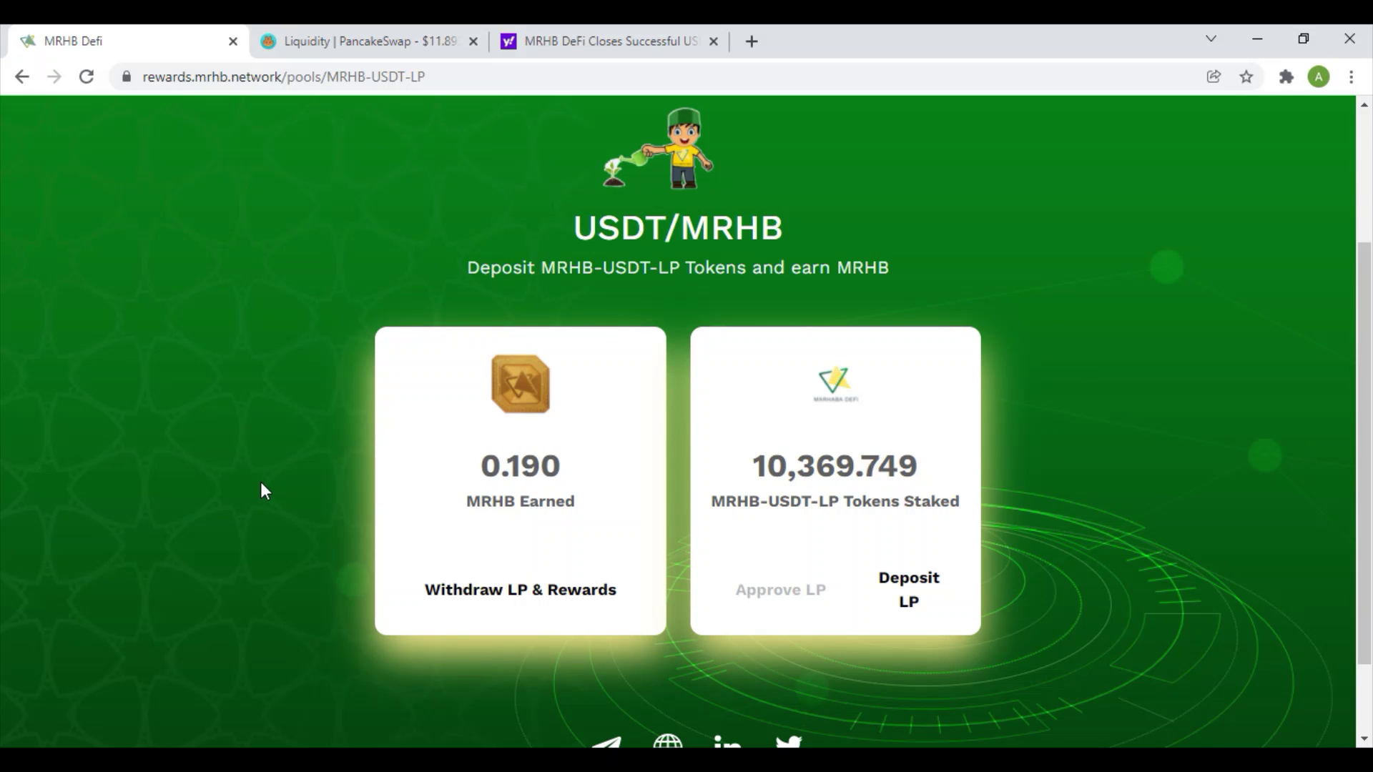
pyautogui.moveTo(563, 475); pyautogui.dragTo(512, 457)
pyautogui.click(512, 464)
pyautogui.moveTo(557, 464); pyautogui.dragTo(482, 462)
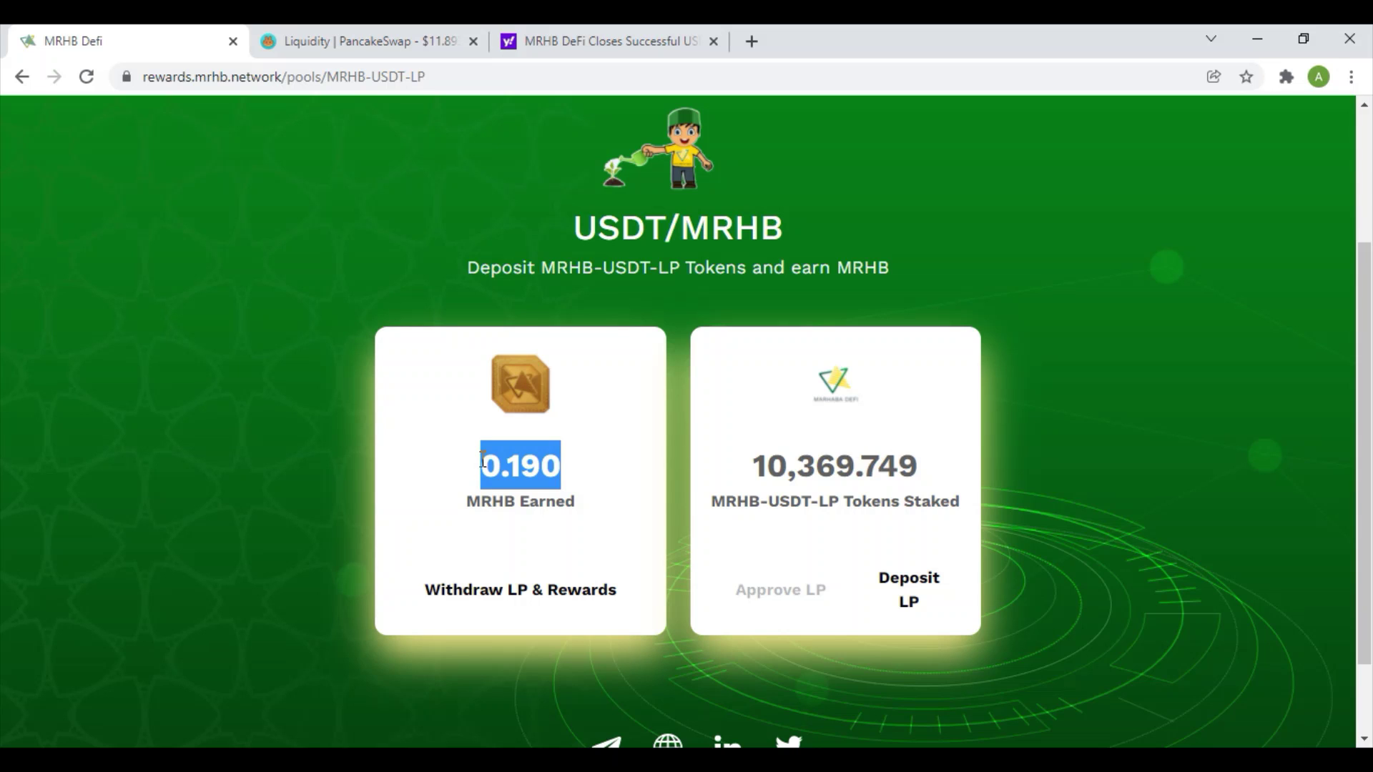
pyautogui.click(513, 463)
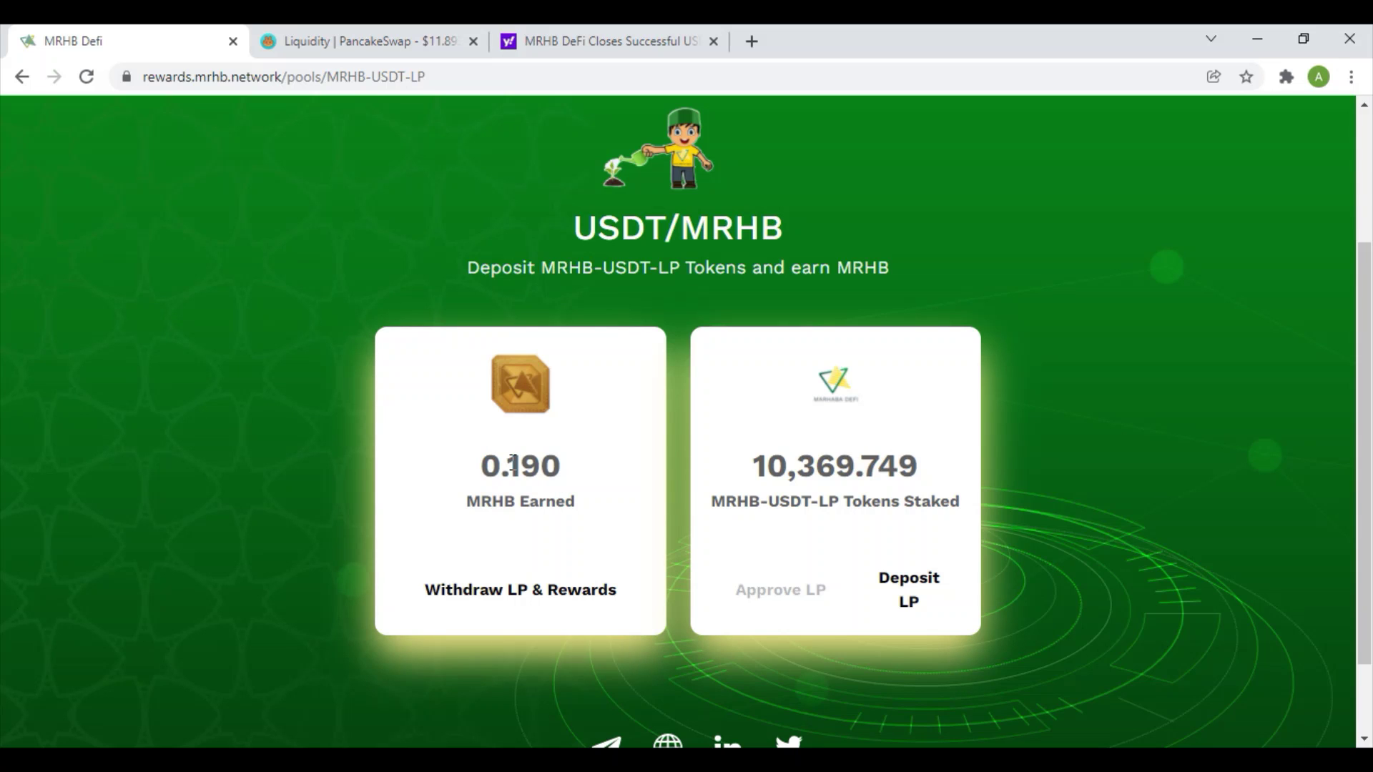
pyautogui.click(337, 47)
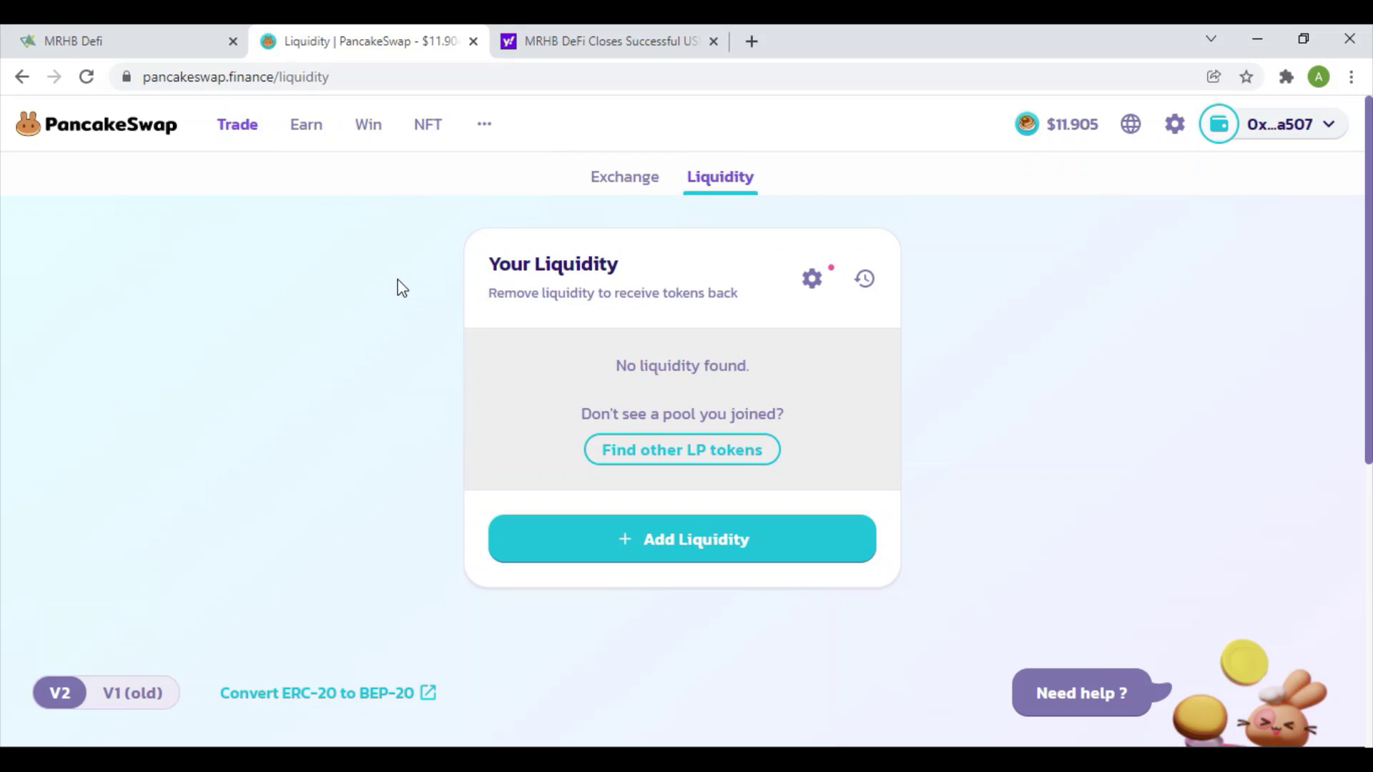
pyautogui.click(151, 45)
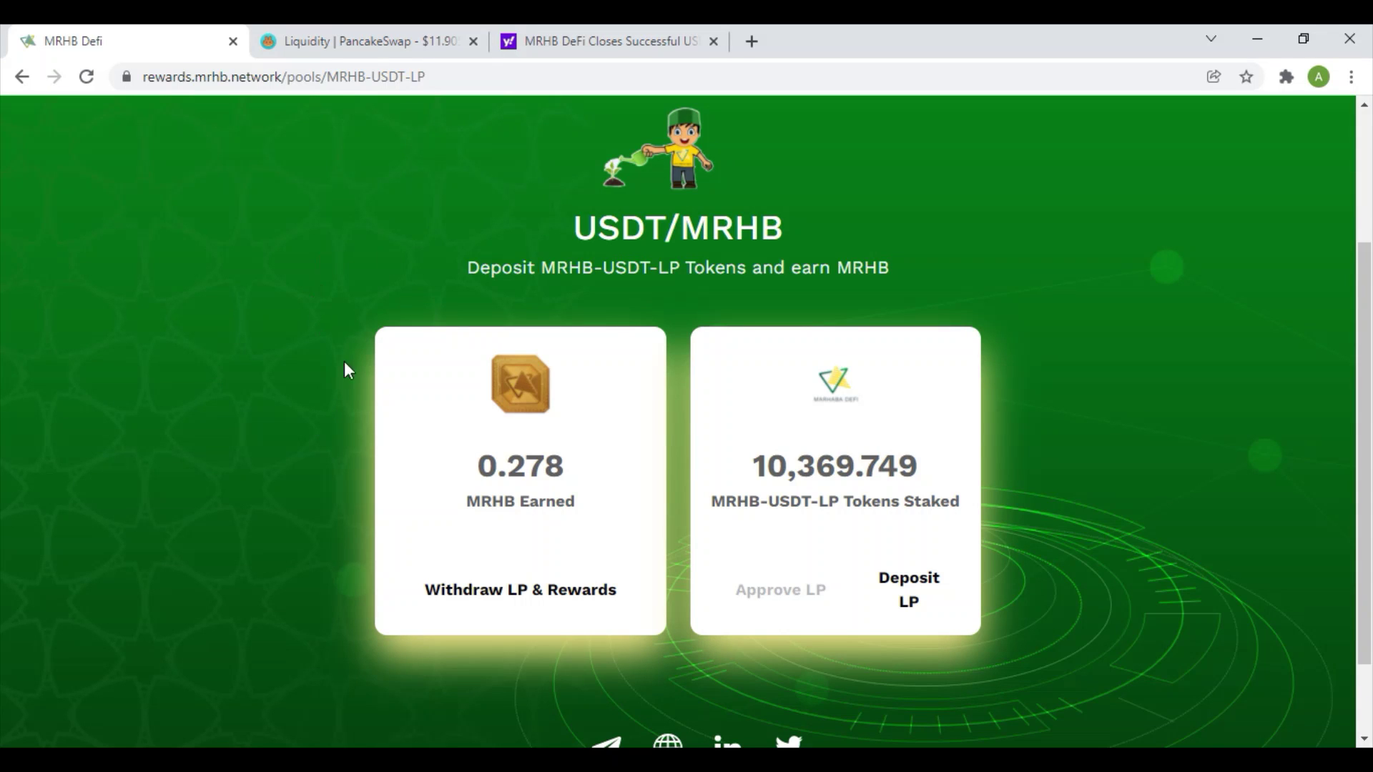
# Withdraw the maximum MRHB-USDT-LP tokens together with the rewards from the USDT/MRHB pool and approve the transaction in MetaMask.
pyautogui.click(475, 609)
pyautogui.click(869, 429)
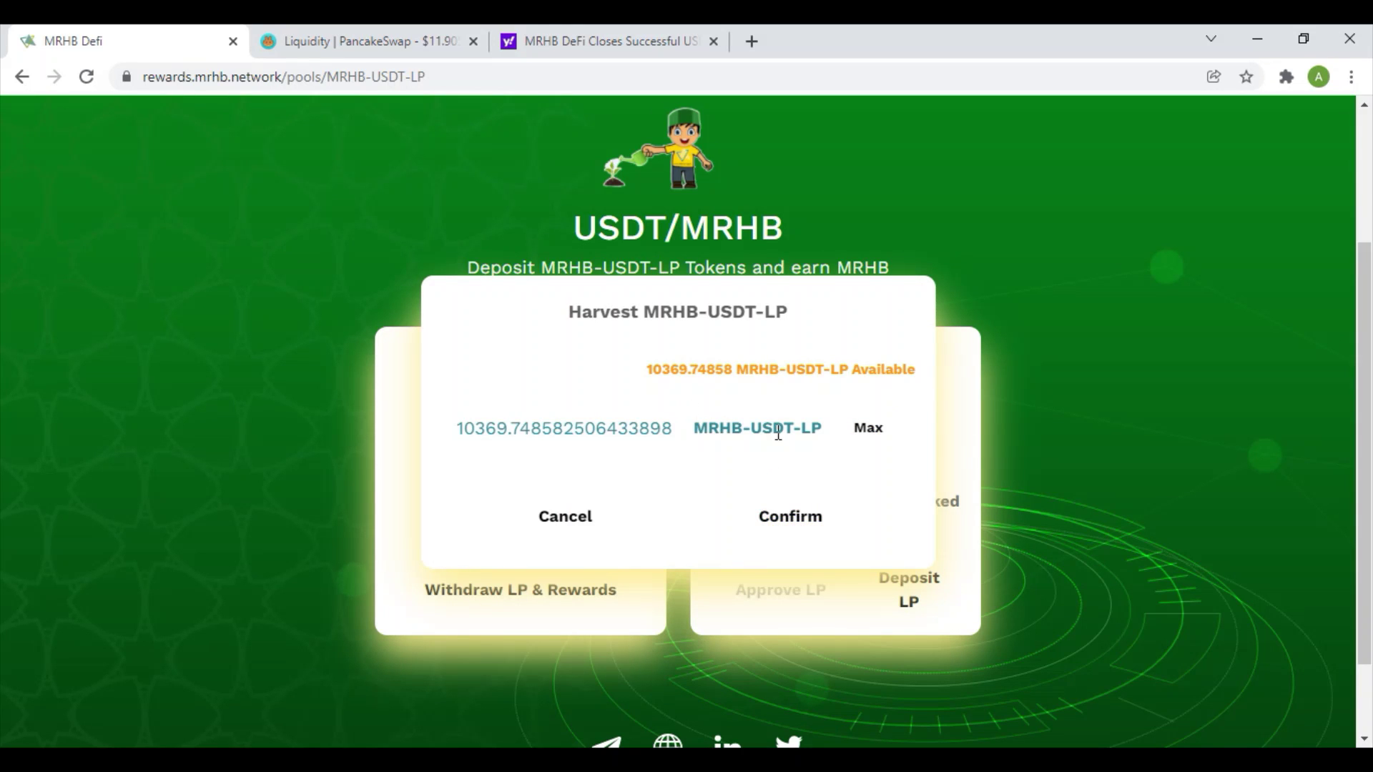
pyautogui.click(795, 541)
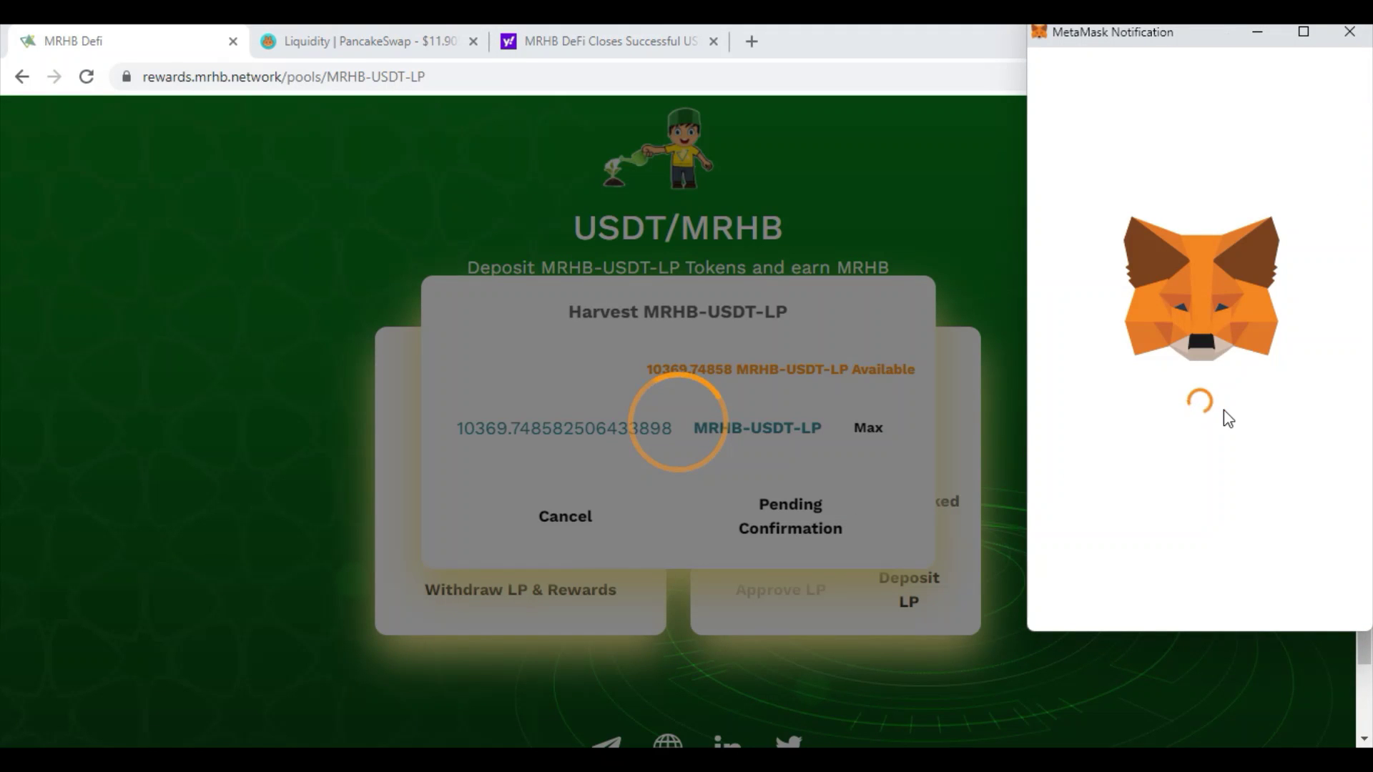
pyautogui.scroll(-2, 1237, 433)
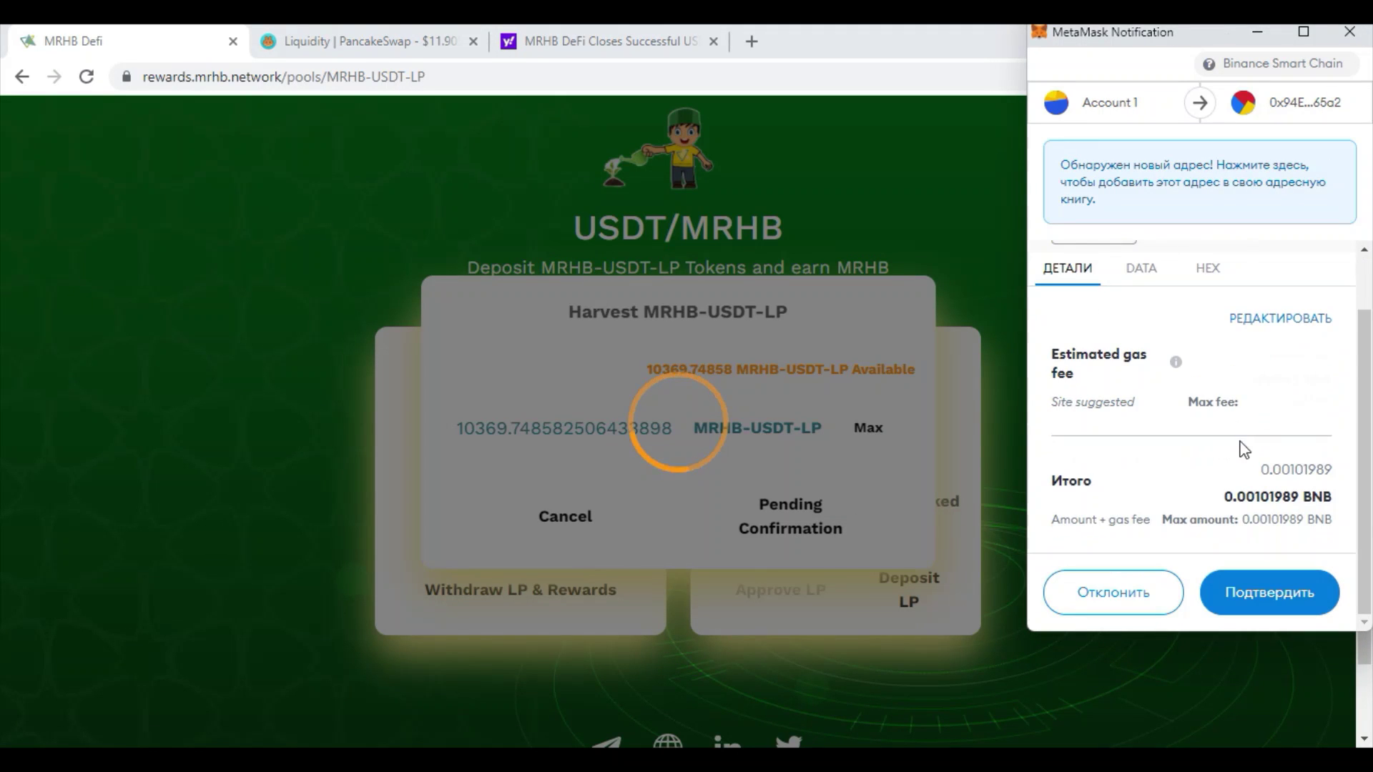
pyautogui.click(1267, 600)
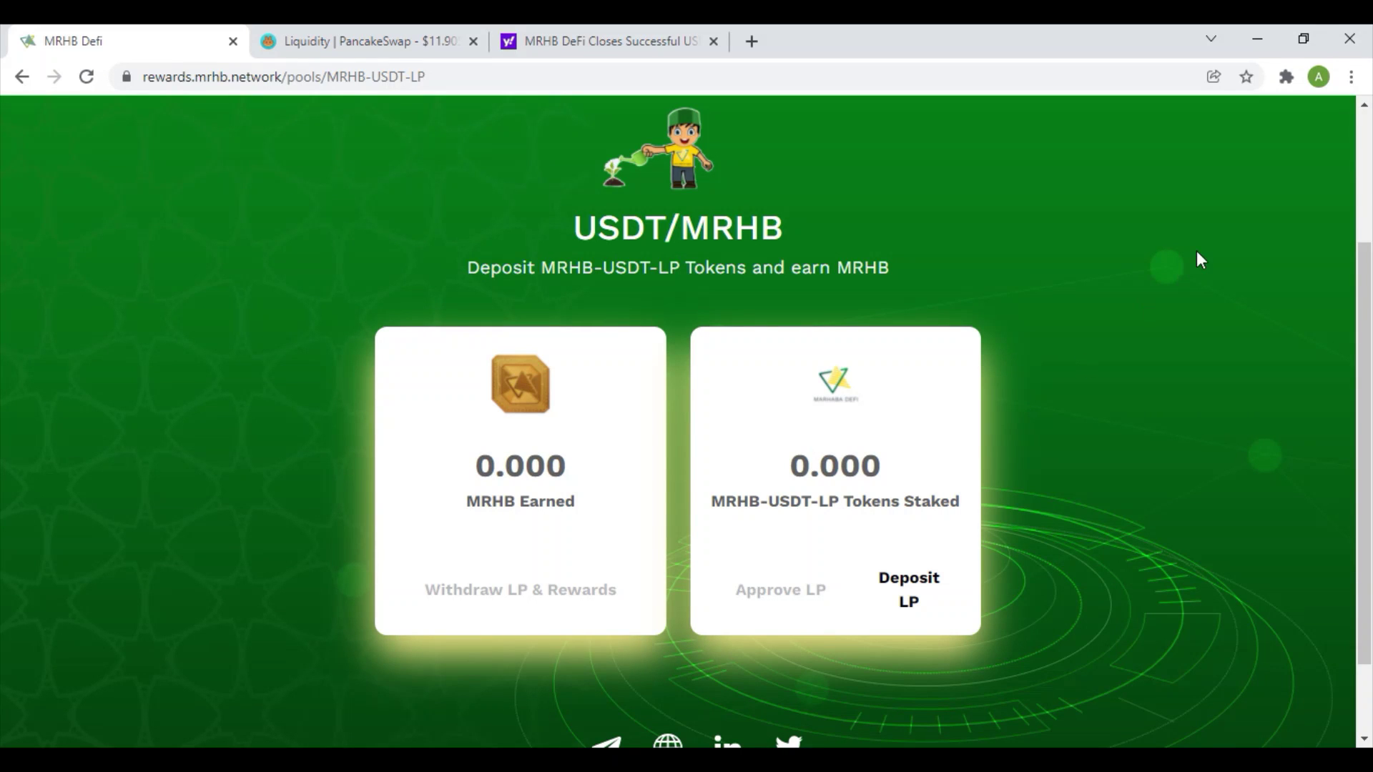
# Open the MetaMask wallet extension and view Account 1 in the BscScan explorer.
pyautogui.click(1352, 77)
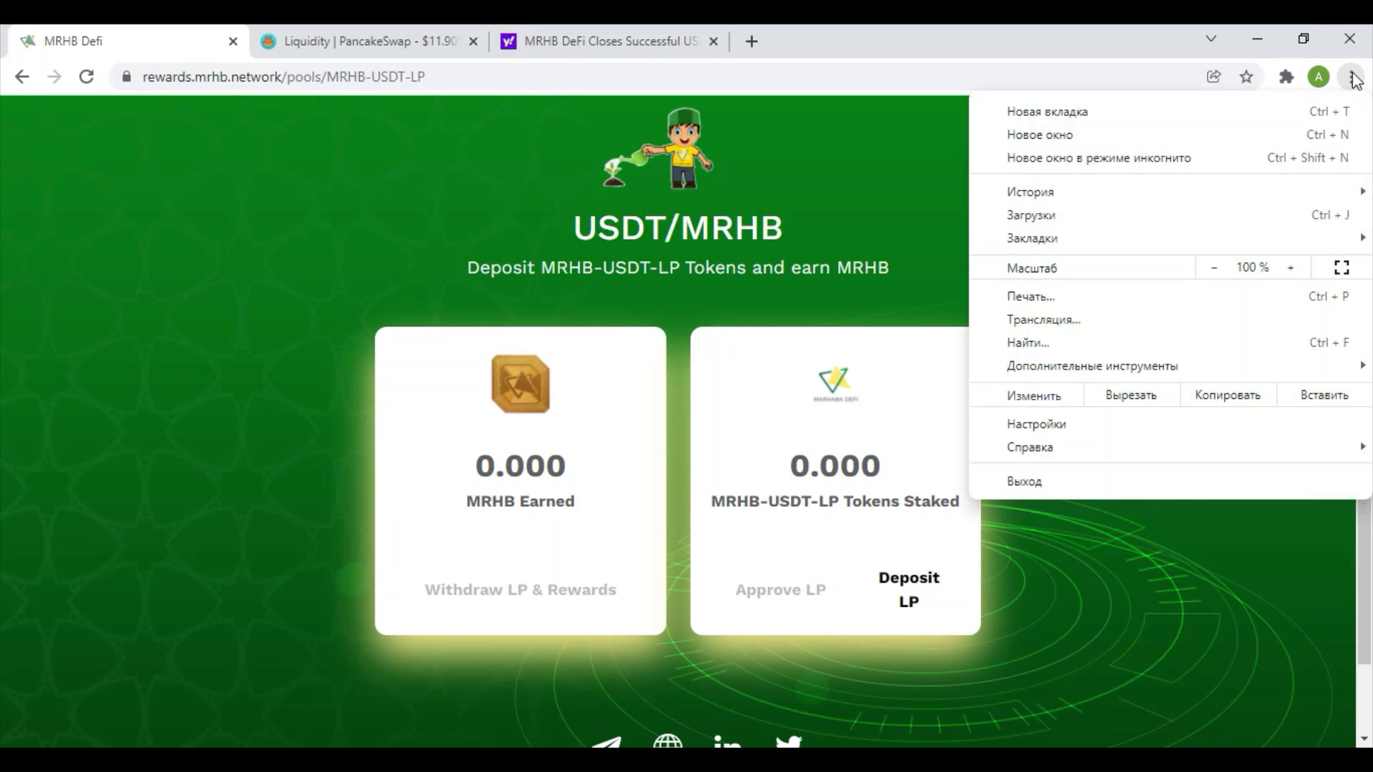
pyautogui.click(1257, 85)
pyautogui.click(1286, 76)
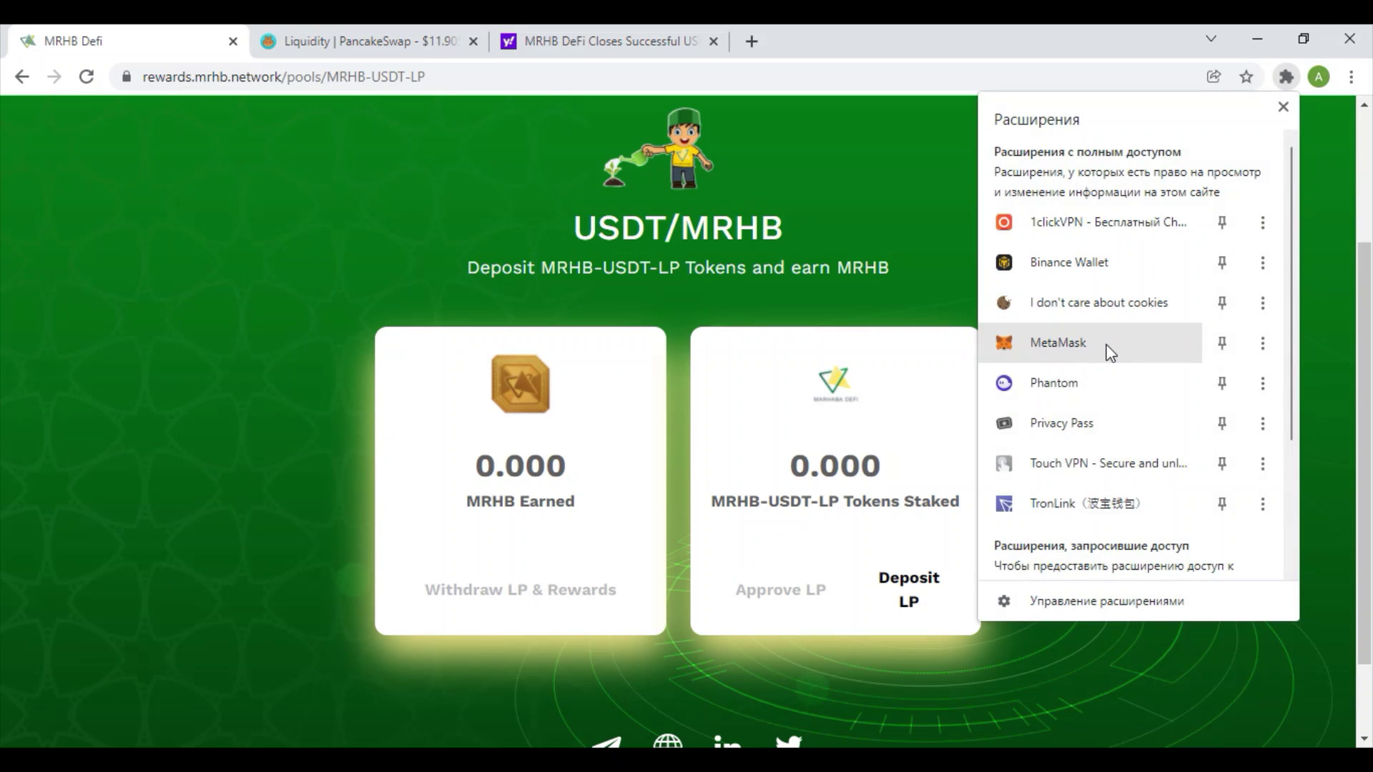
pyautogui.click(1107, 343)
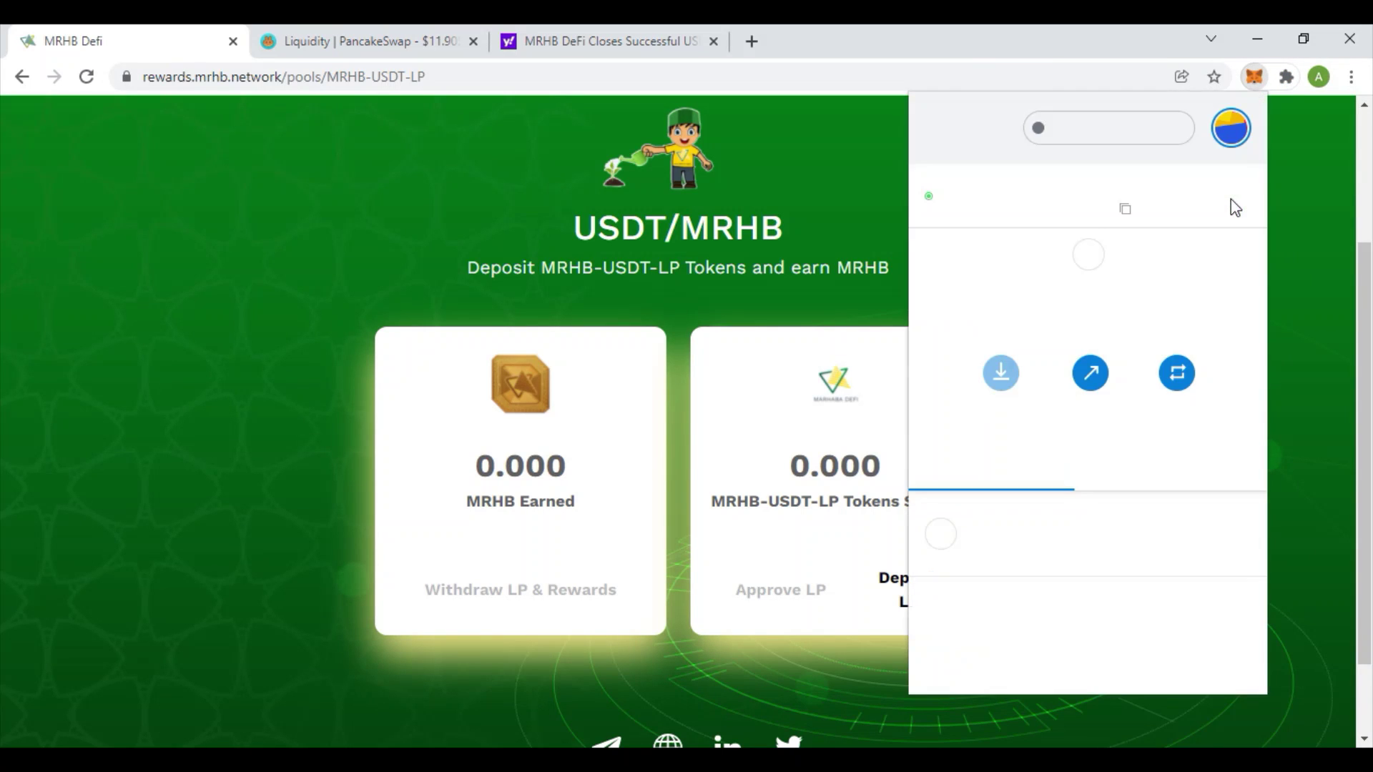
pyautogui.click(1248, 196)
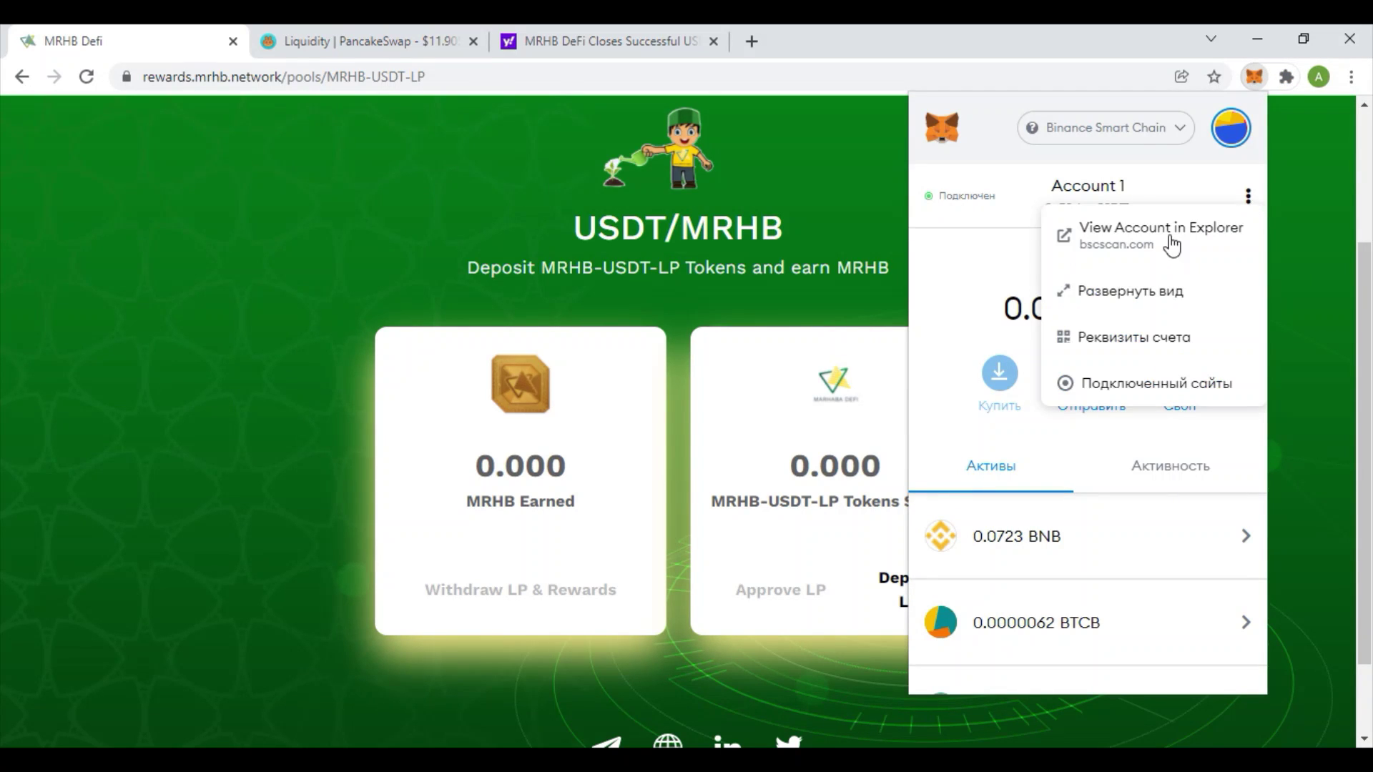
pyautogui.click(1167, 243)
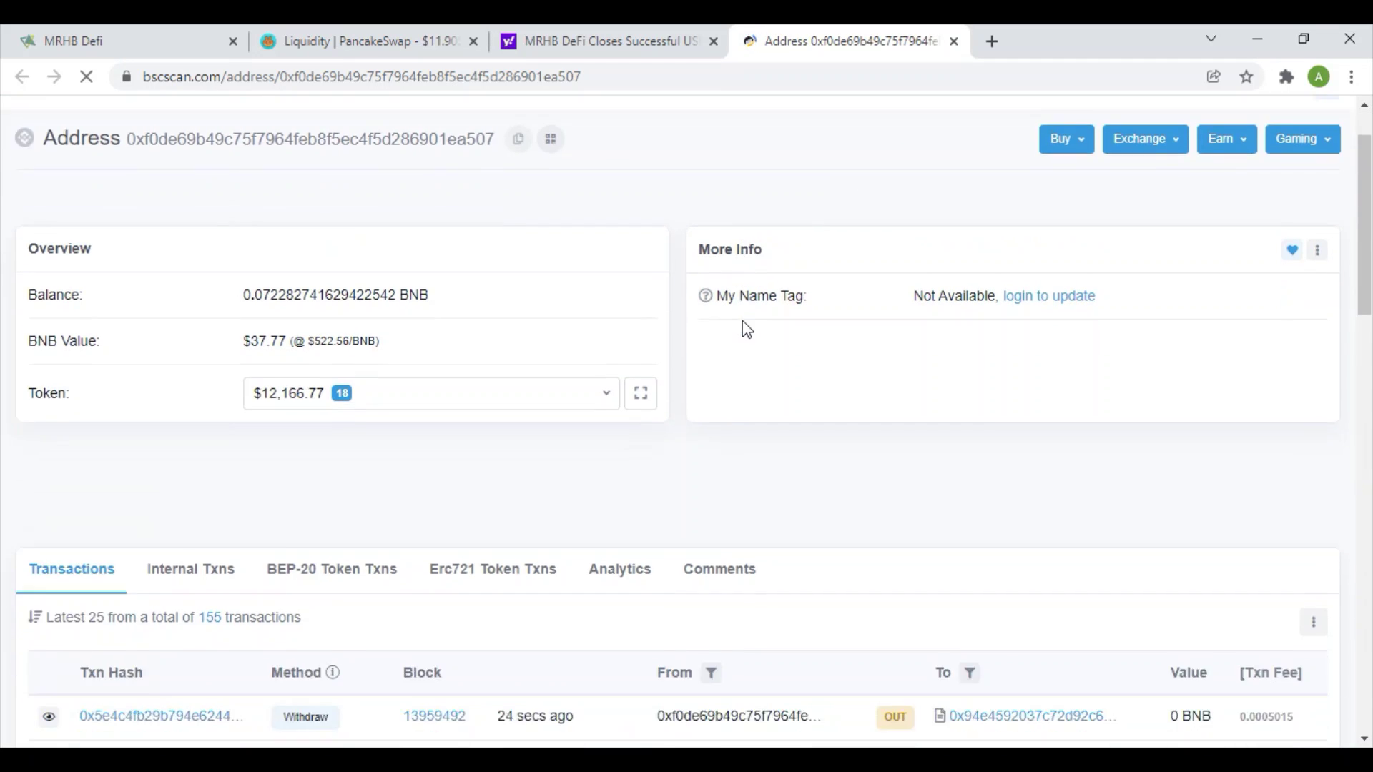
# Examine the BEP-20 token transfers on BscScan for the amounts of MRHB rewards and LP tokens received from the withdrawal.
pyautogui.scroll(-5, 741, 328)
pyautogui.click(348, 264)
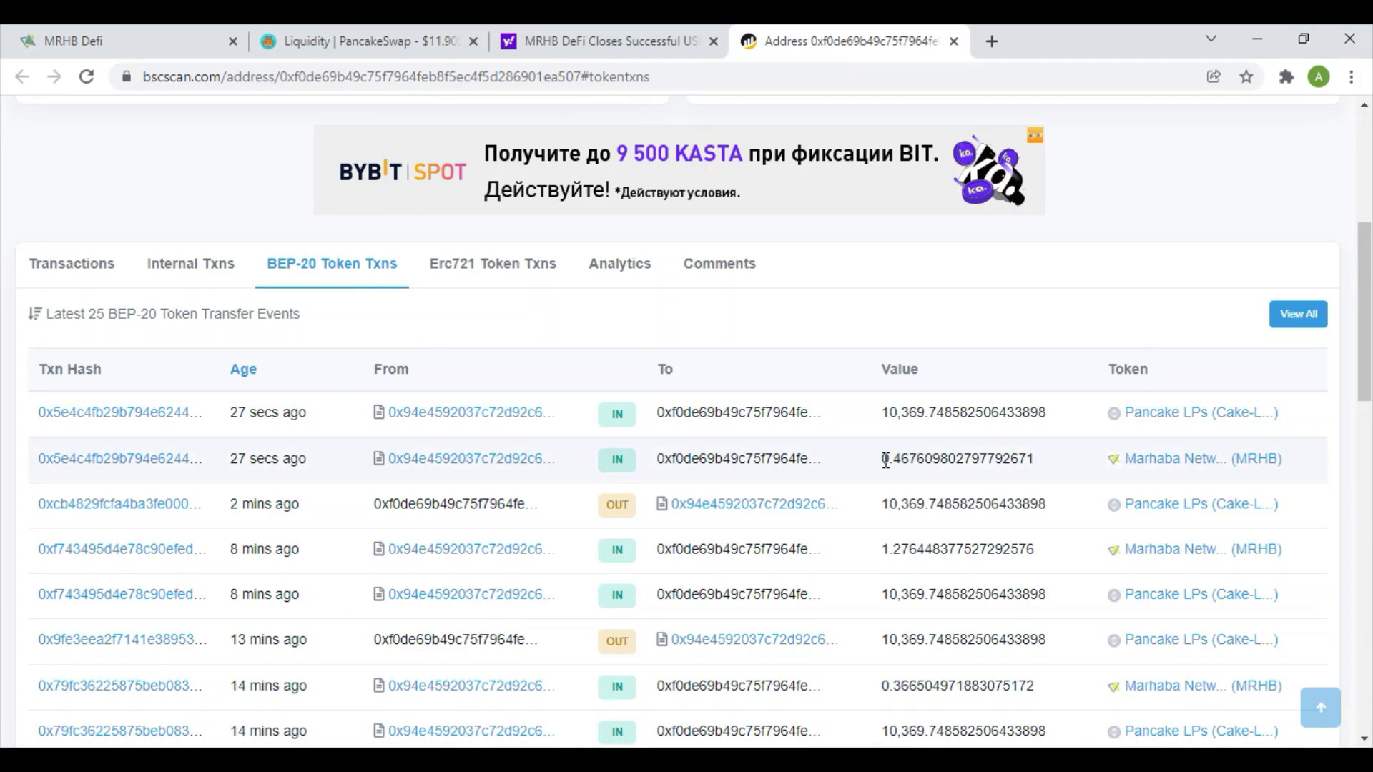
pyautogui.moveTo(883, 459); pyautogui.dragTo(991, 459)
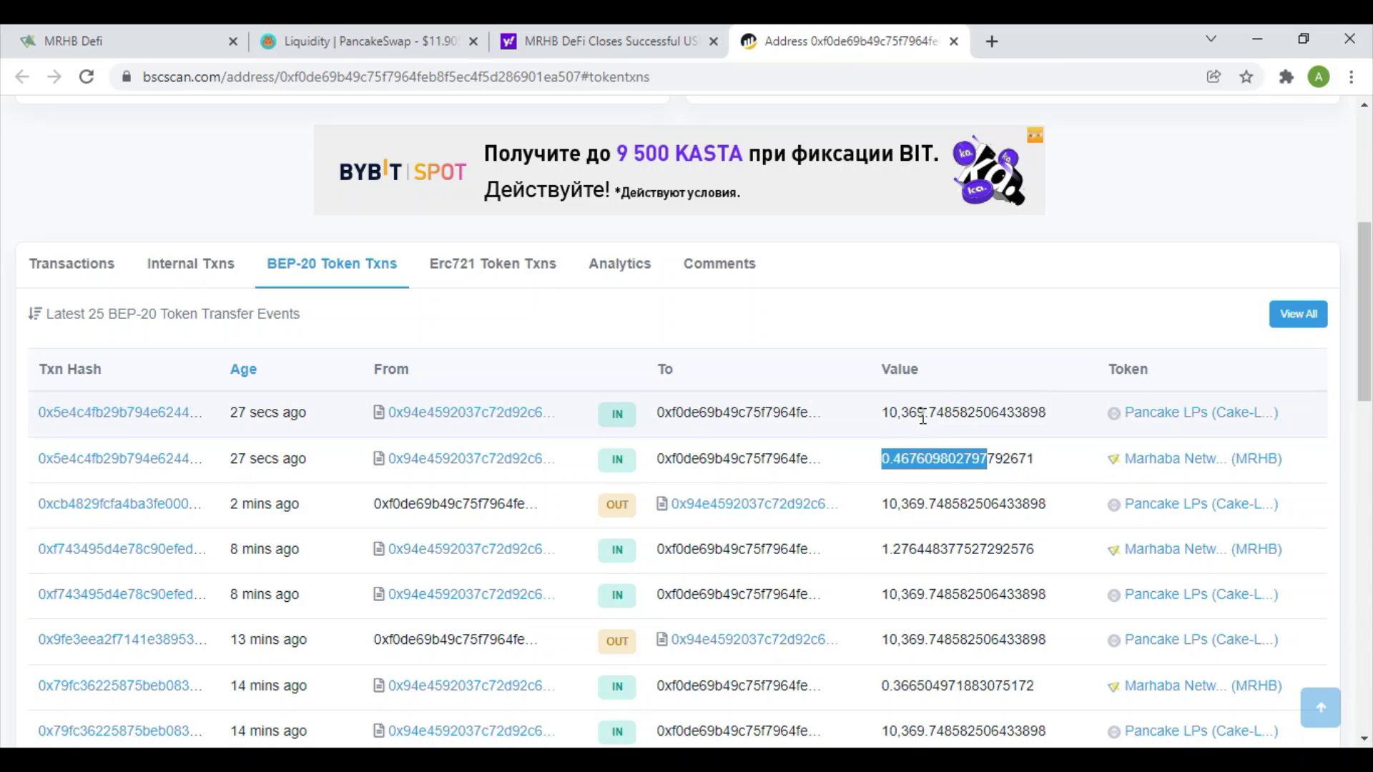
pyautogui.moveTo(959, 412); pyautogui.dragTo(873, 405)
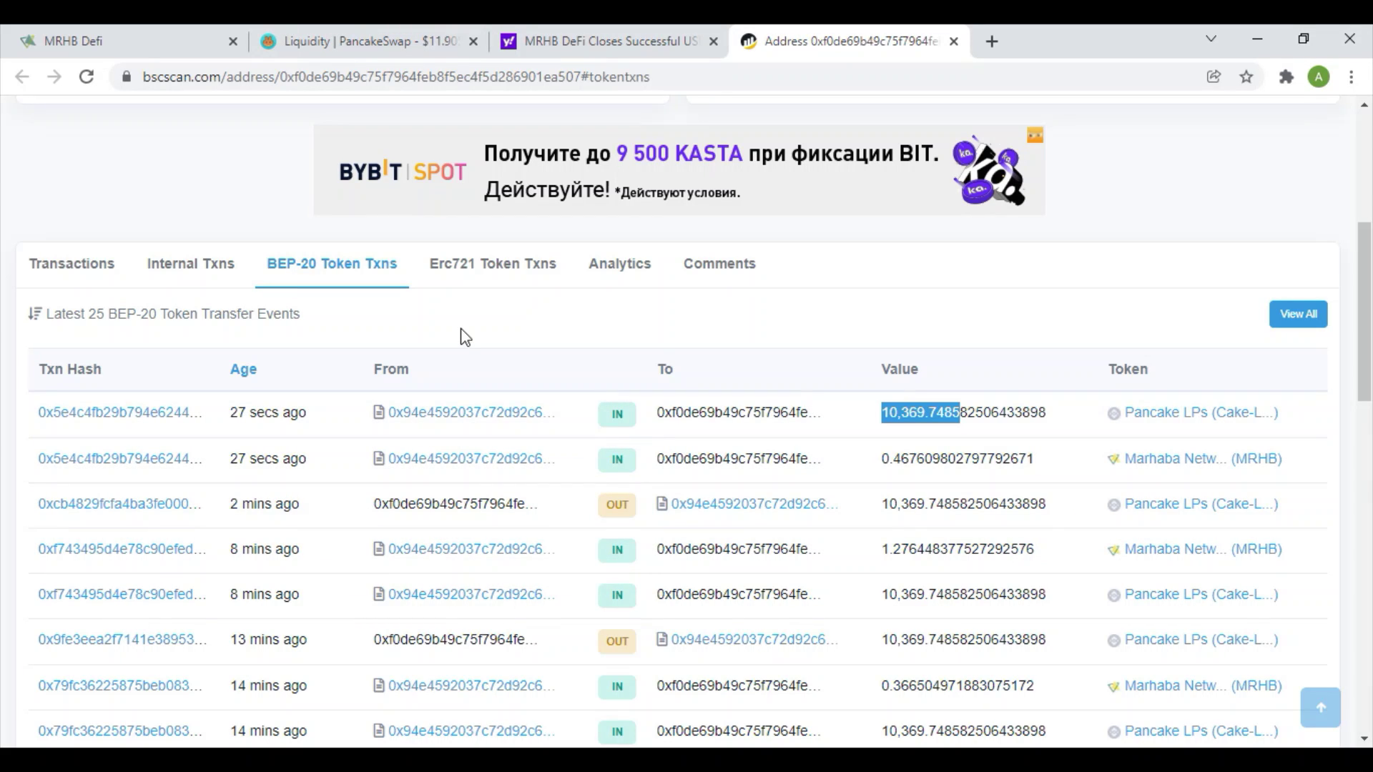
# Look at the wallet's liquidity positions on PancakeSwap and return to the USDT/MRHB rewards pool.
pyautogui.click(384, 33)
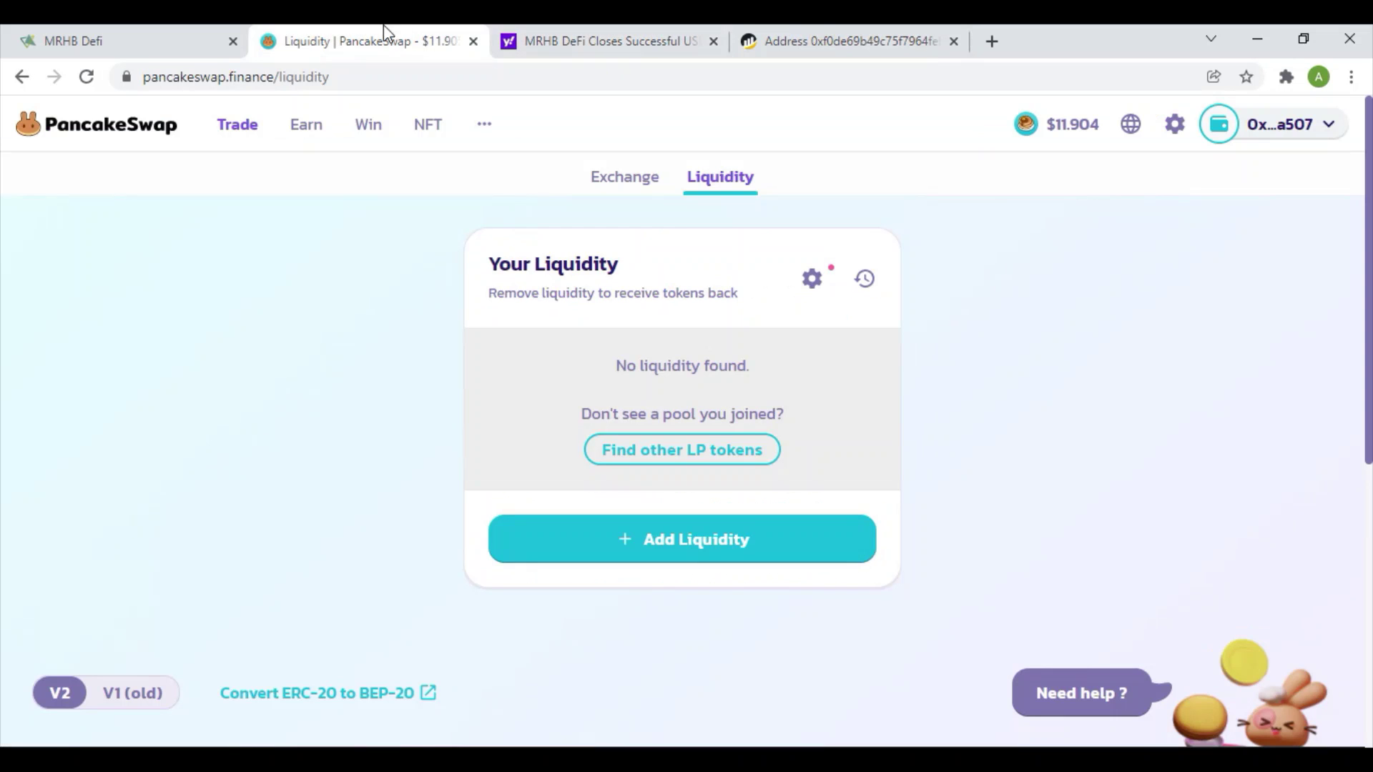
pyautogui.click(178, 40)
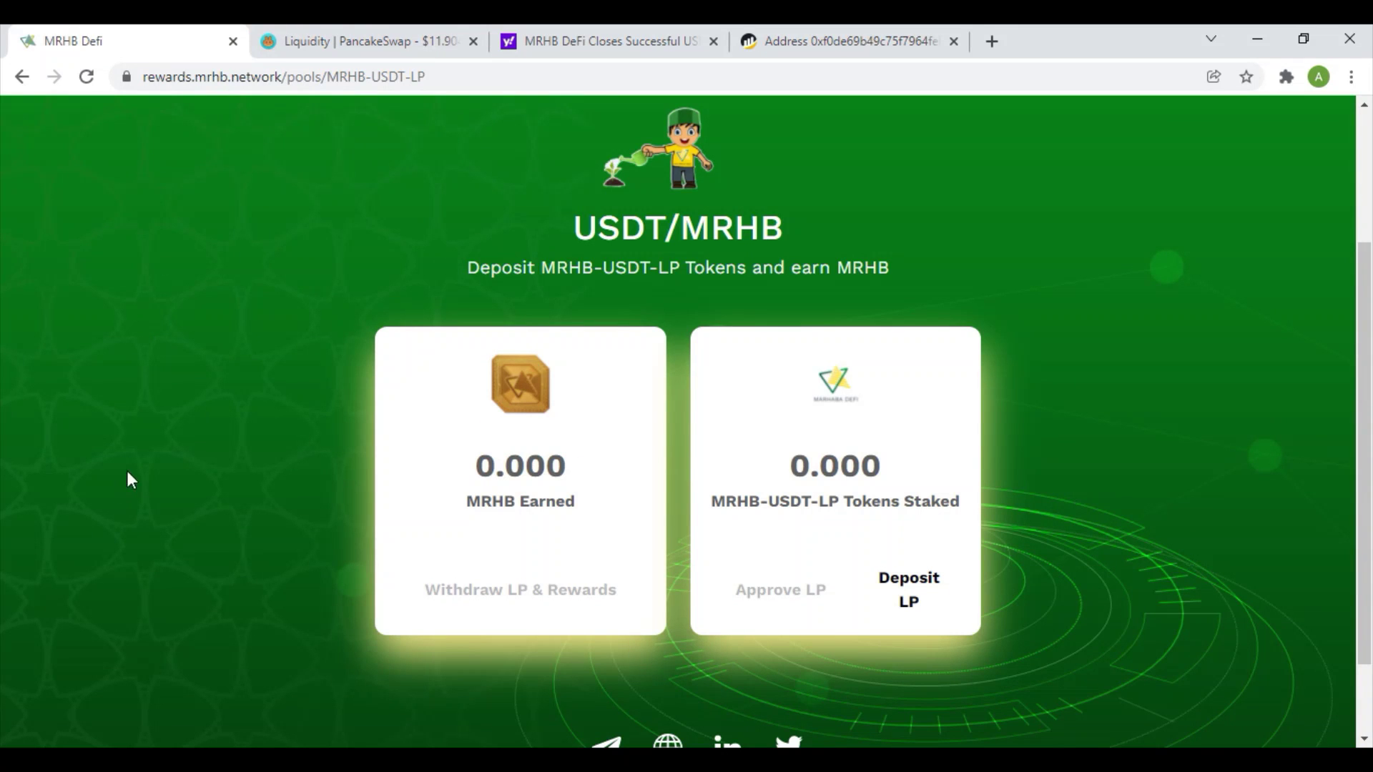
pyautogui.click(405, 46)
pyautogui.click(118, 36)
# Stake the maximum available MRHB-USDT-LP tokens in the rewards pool again and approve the new deposit in MetaMask.
pyautogui.click(909, 590)
pyautogui.click(867, 429)
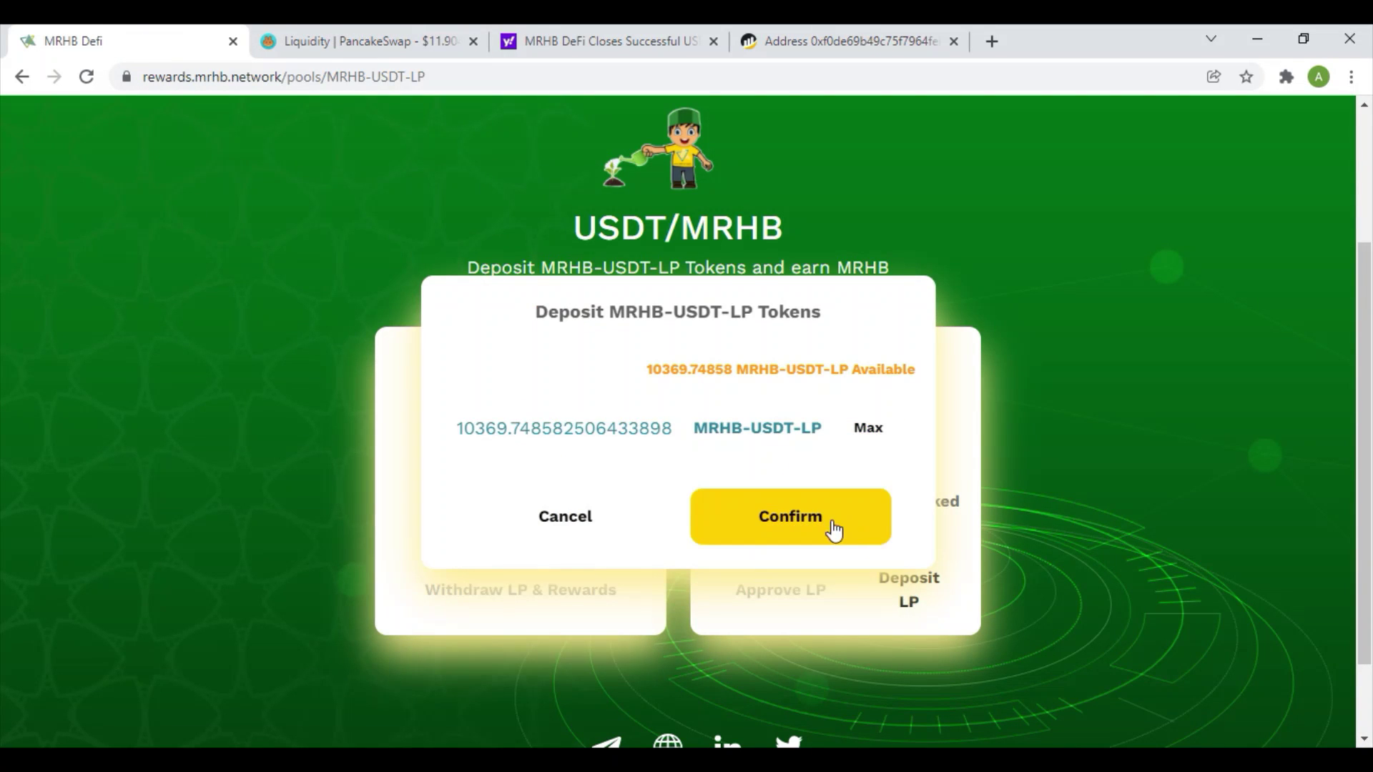
pyautogui.click(830, 522)
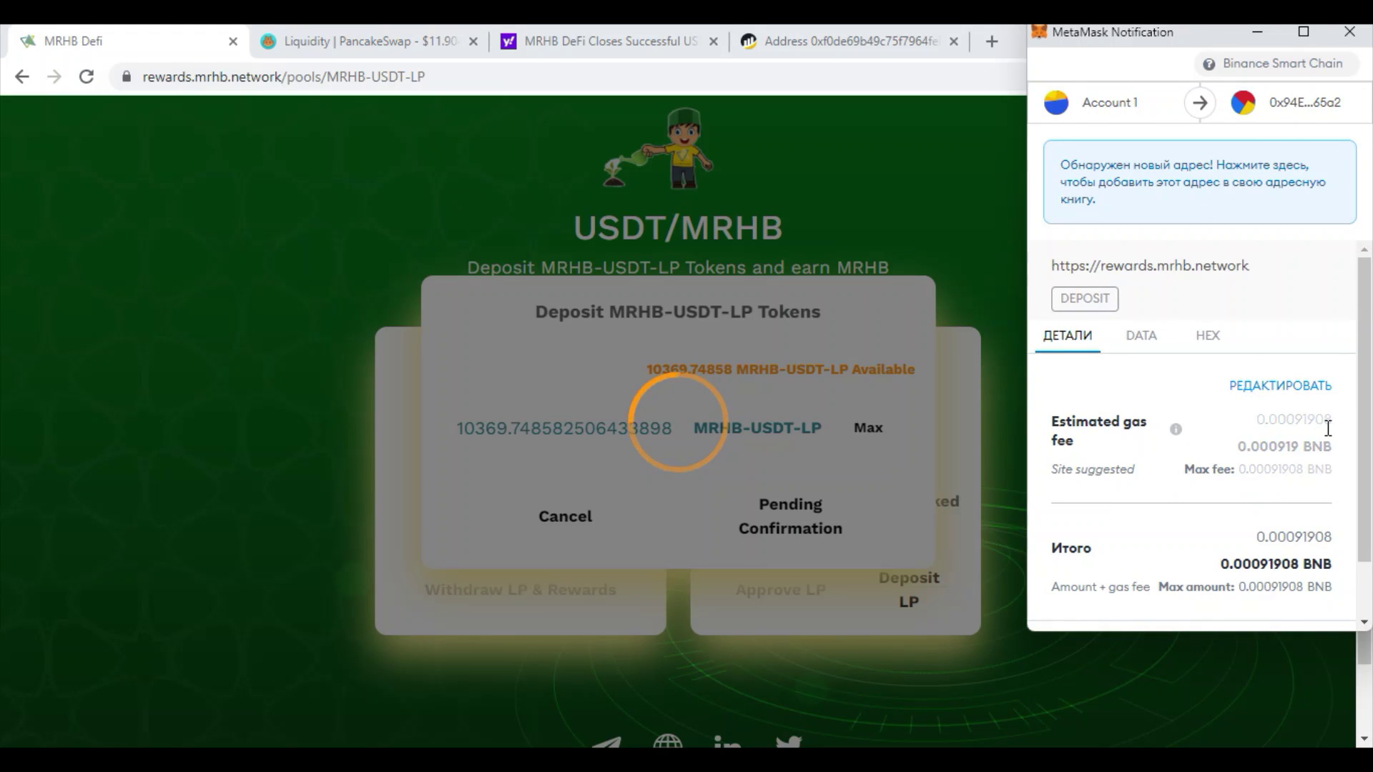
pyautogui.click(1280, 595)
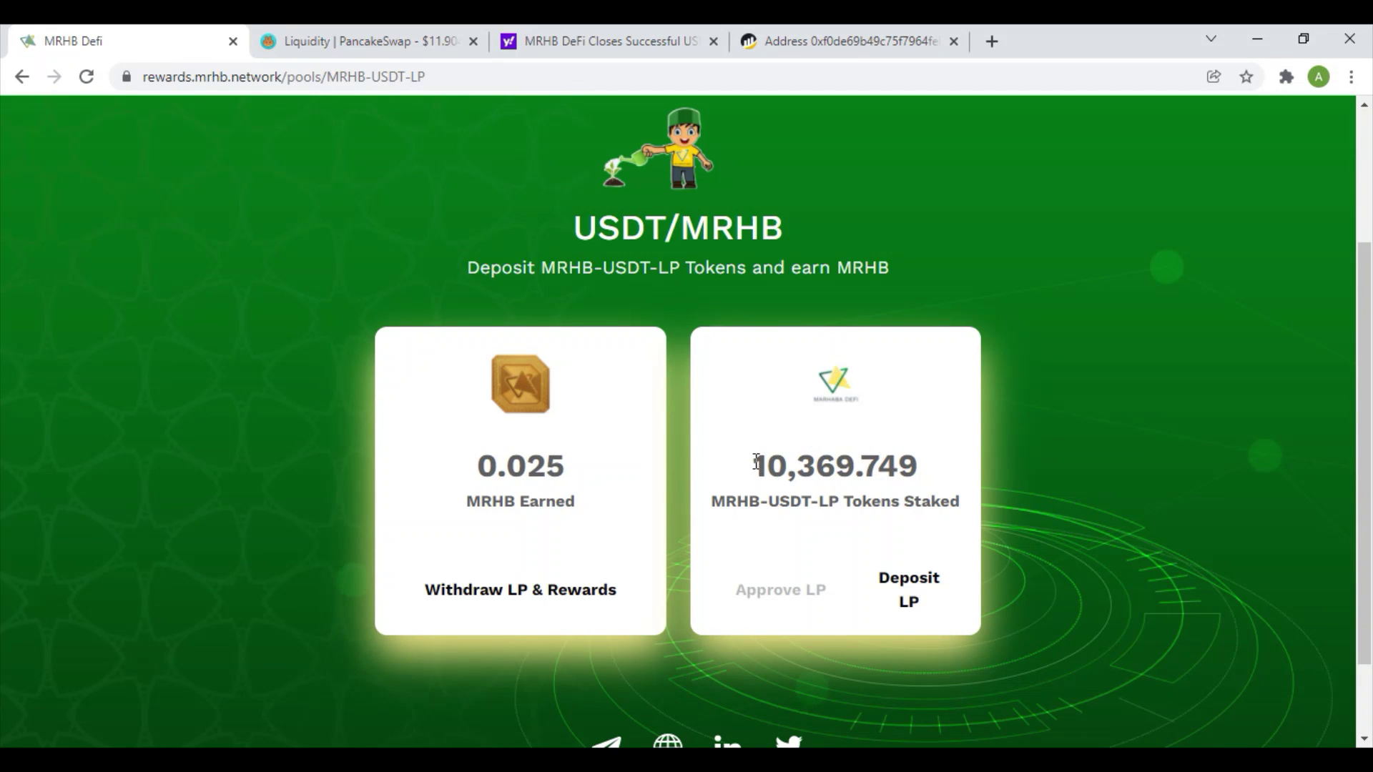
# Check the staked LP token amount, switch to the PancakeSwap liquidity page and view its Add Liquidity form.
pyautogui.moveTo(749, 469); pyautogui.dragTo(798, 470)
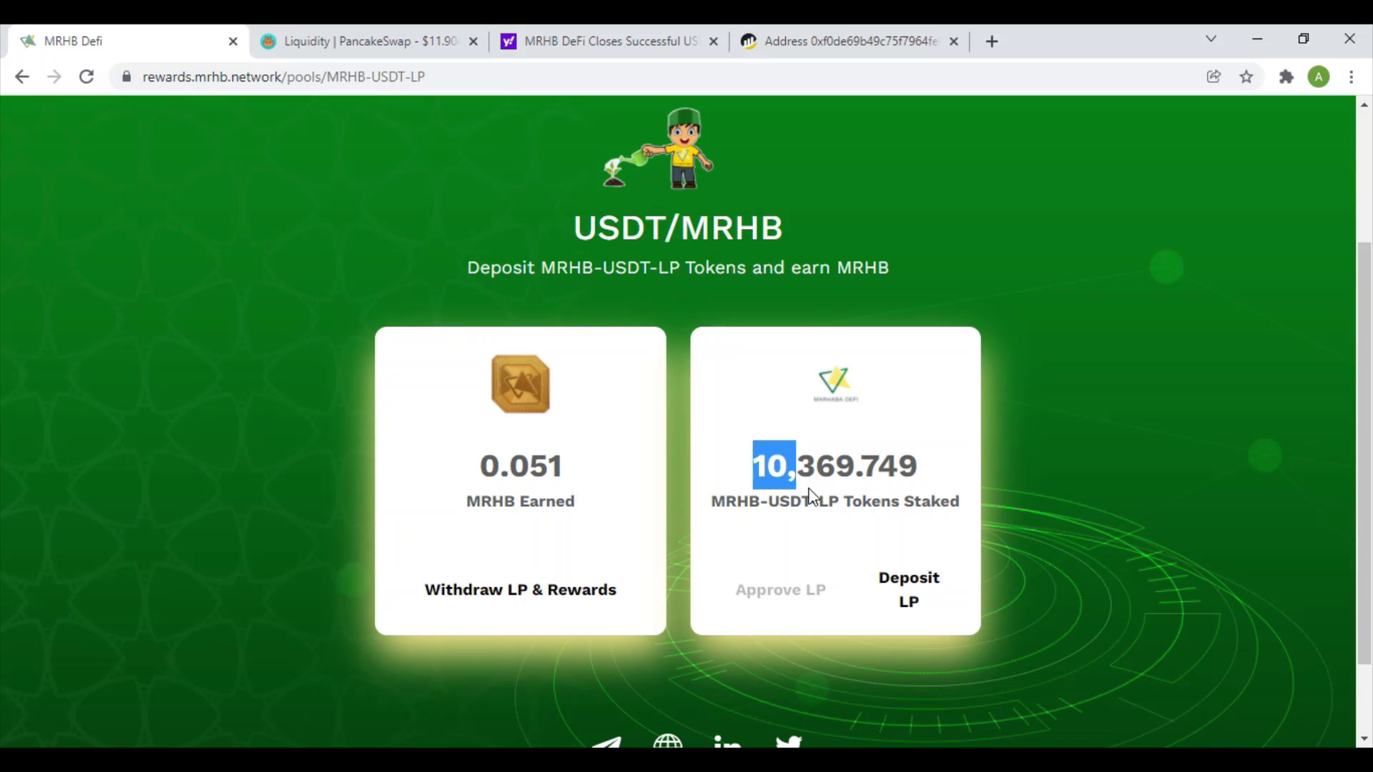
pyautogui.click(429, 40)
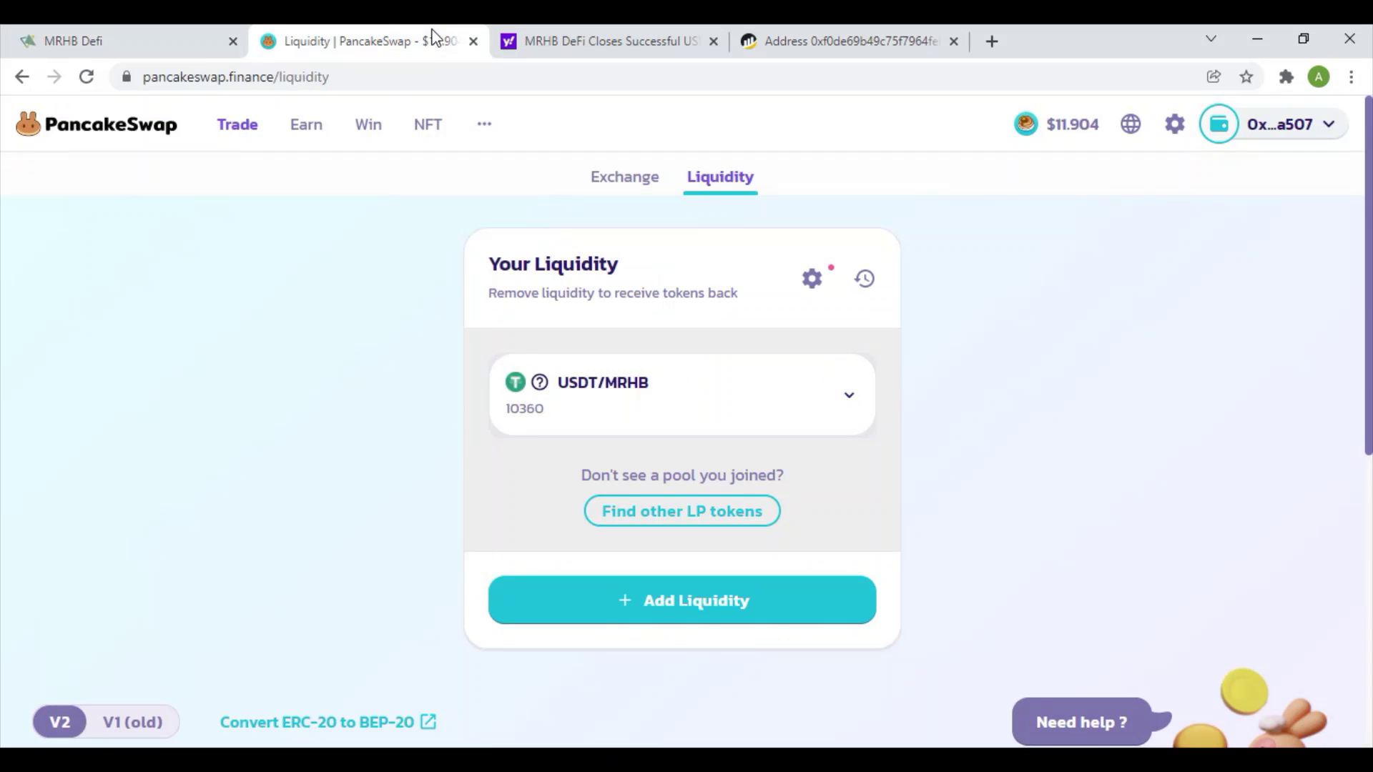
pyautogui.moveTo(484, 124)
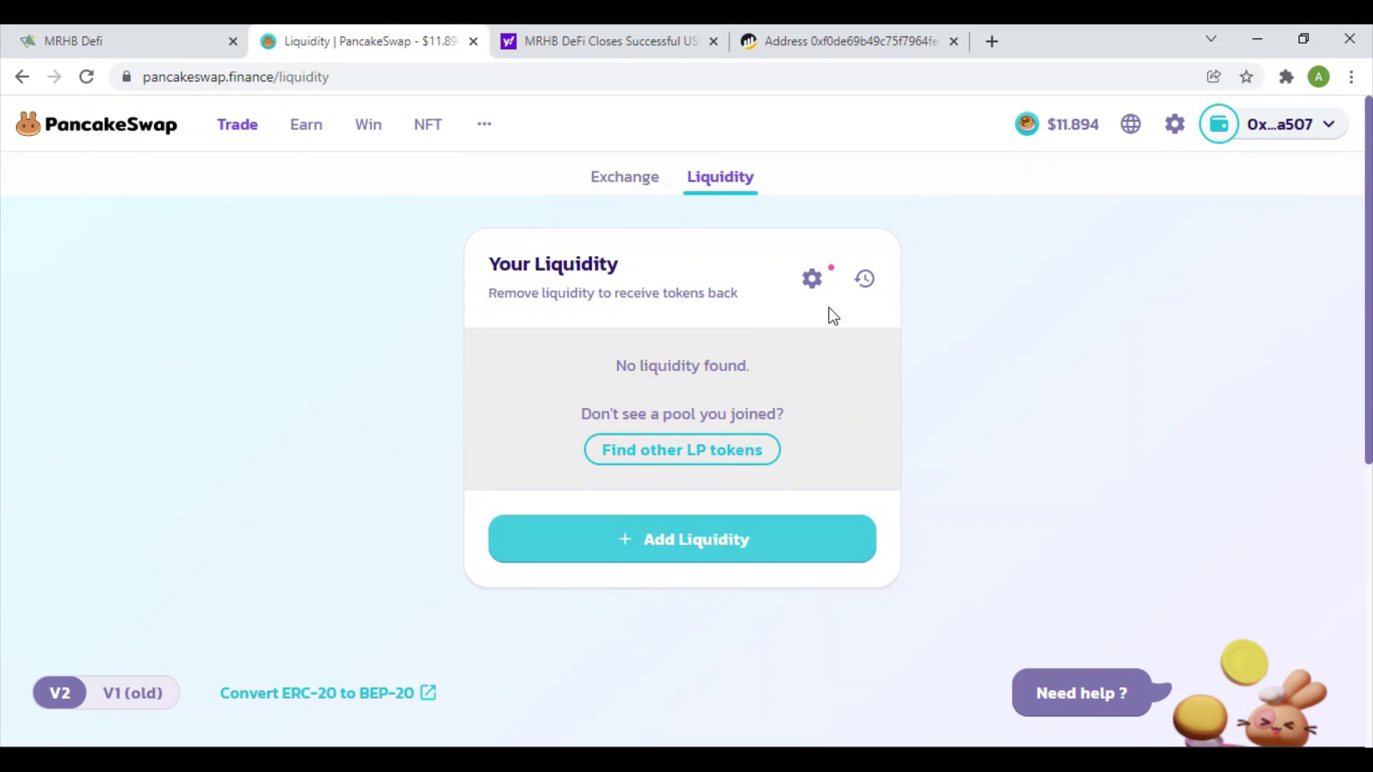
pyautogui.click(705, 560)
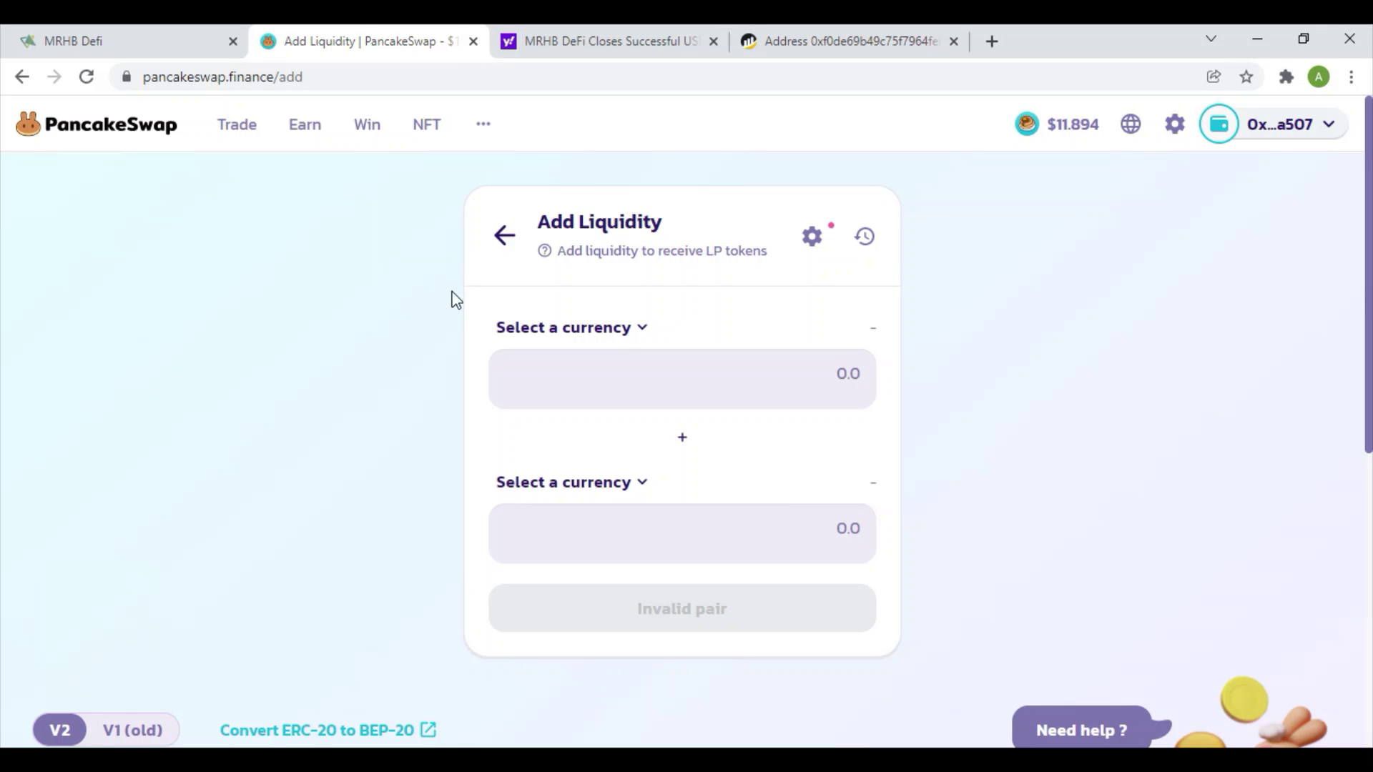
# Return to the MRHB rewards pool and compare the MRHB earned with the MRHB-USDT-LP tokens staked.
pyautogui.click(185, 34)
pyautogui.click(569, 475)
pyautogui.moveTo(568, 474); pyautogui.dragTo(509, 460)
pyautogui.click(508, 459)
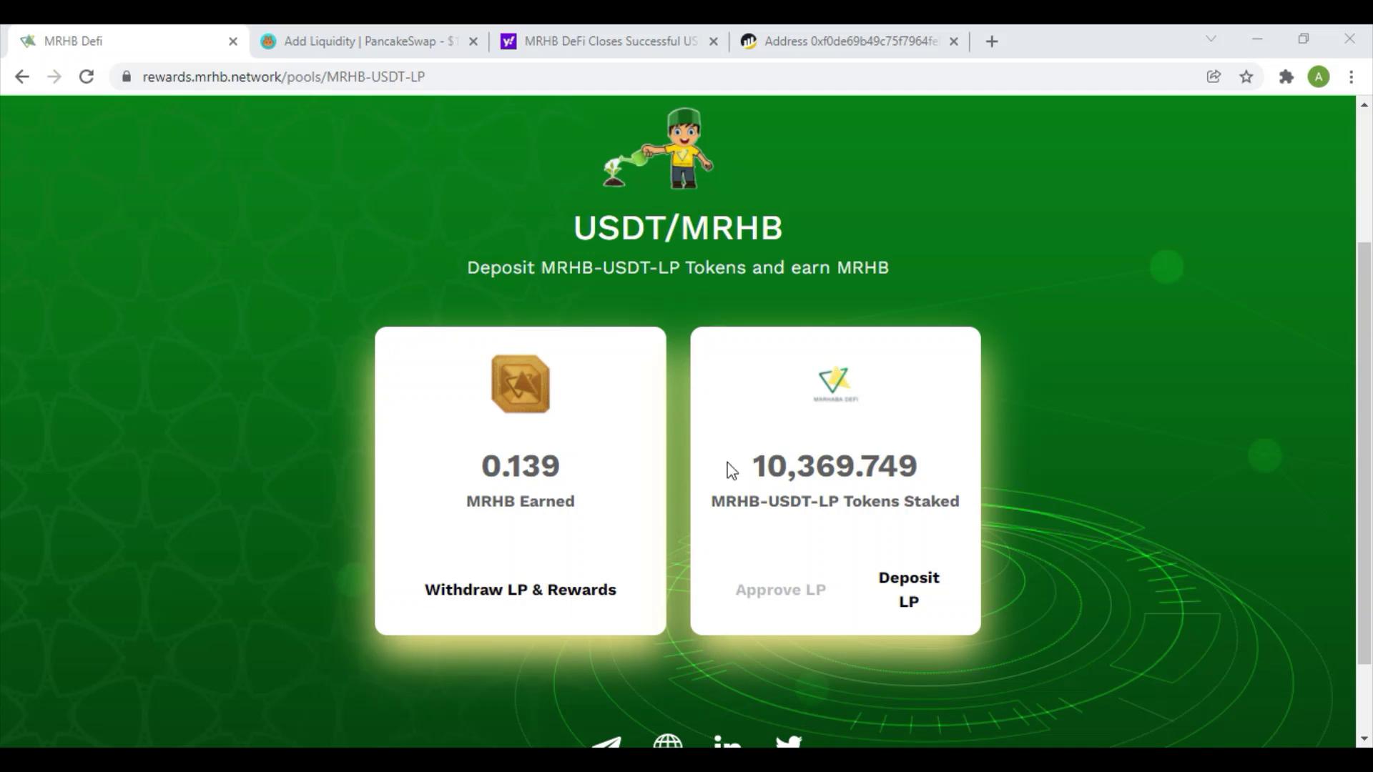
pyautogui.moveTo(754, 464); pyautogui.dragTo(919, 466)
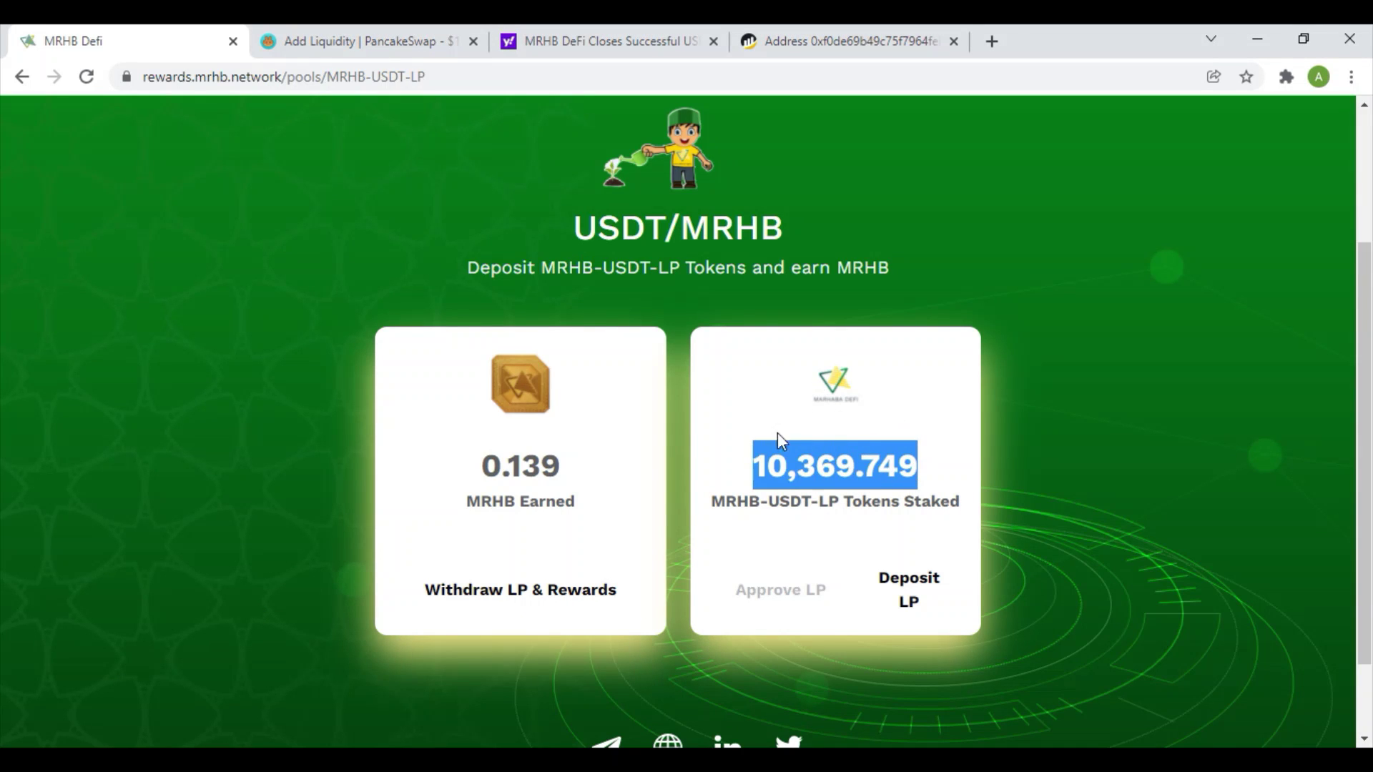
pyautogui.moveTo(561, 466); pyautogui.dragTo(486, 466)
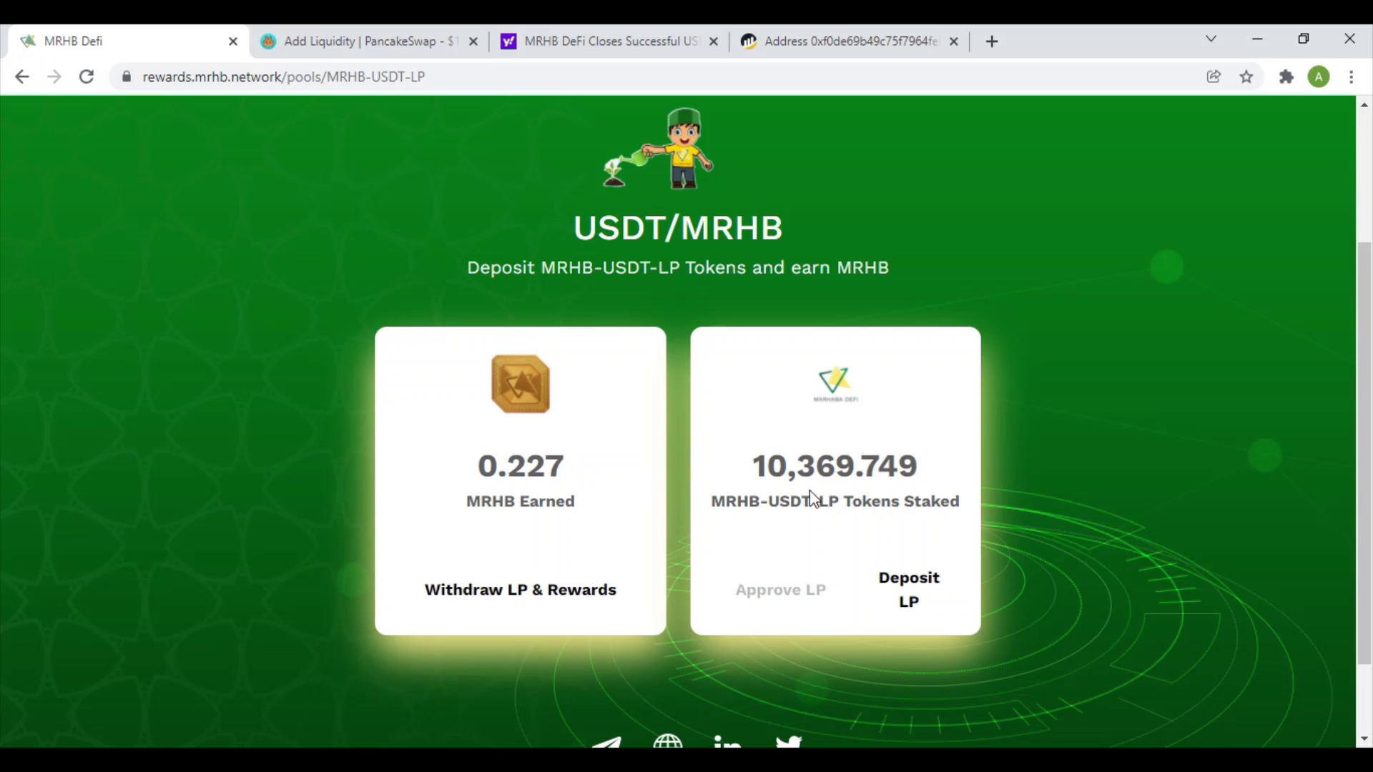
pyautogui.moveTo(778, 473); pyautogui.dragTo(891, 470)
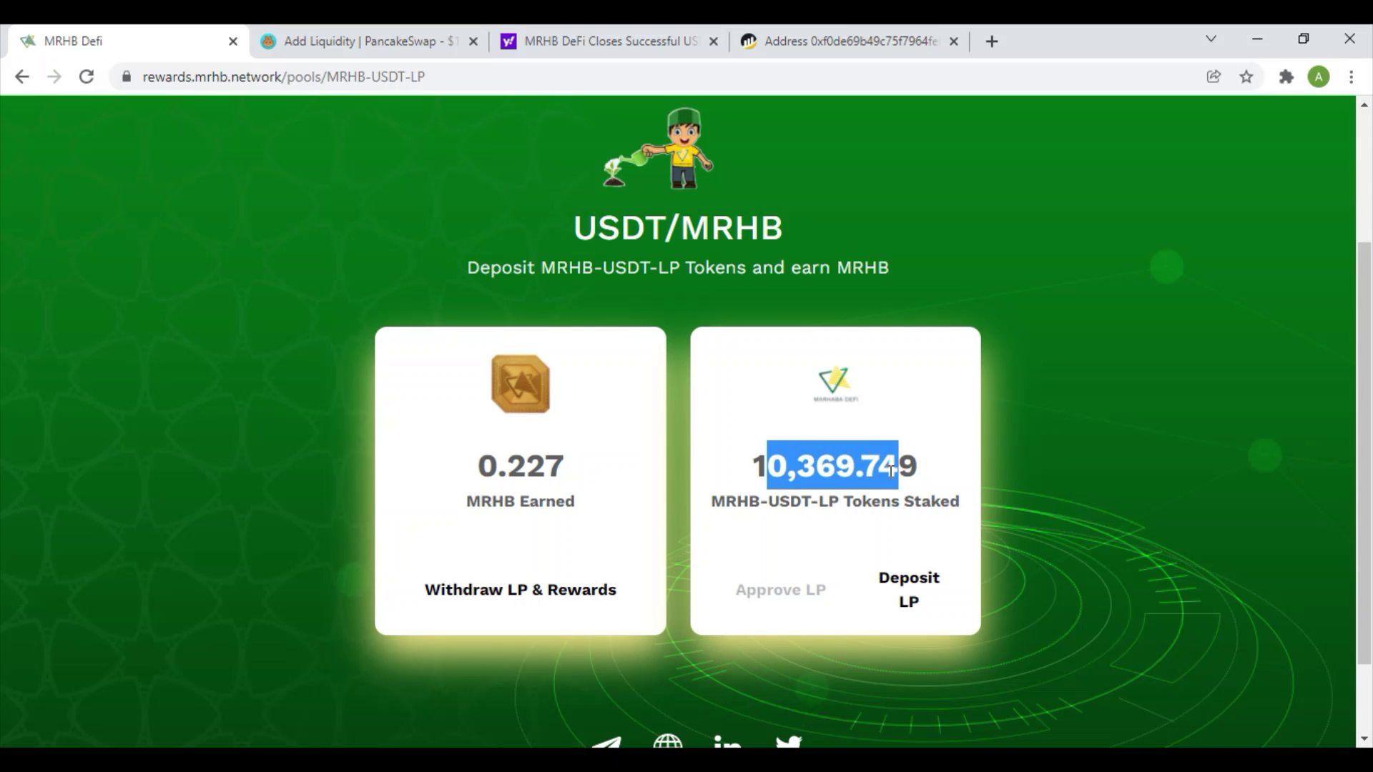